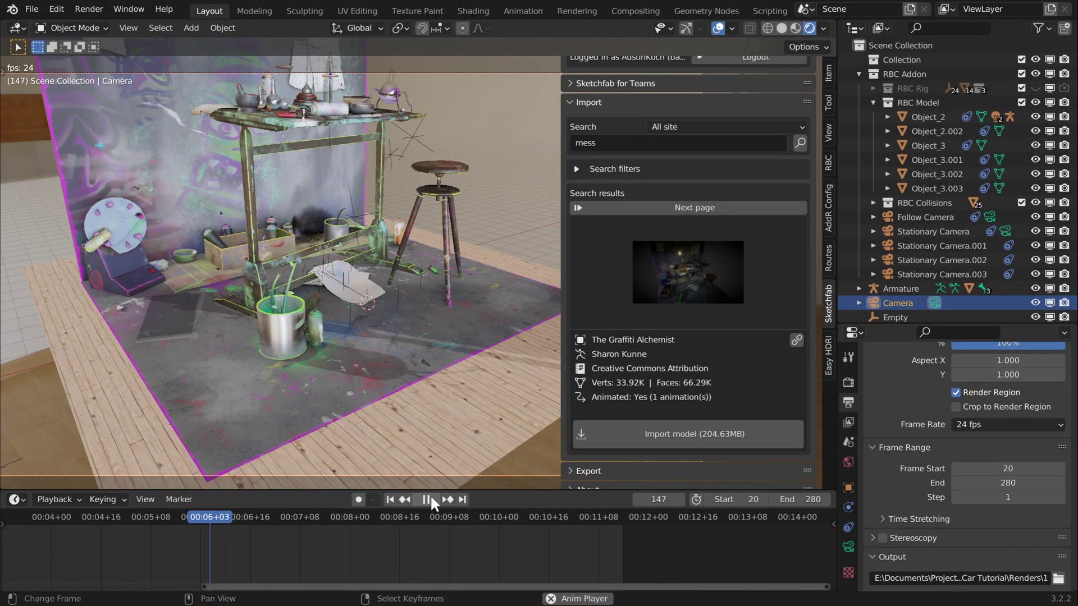
- Stop the animation playback and download the latest AddRoutes release from its web page
click(429, 499)
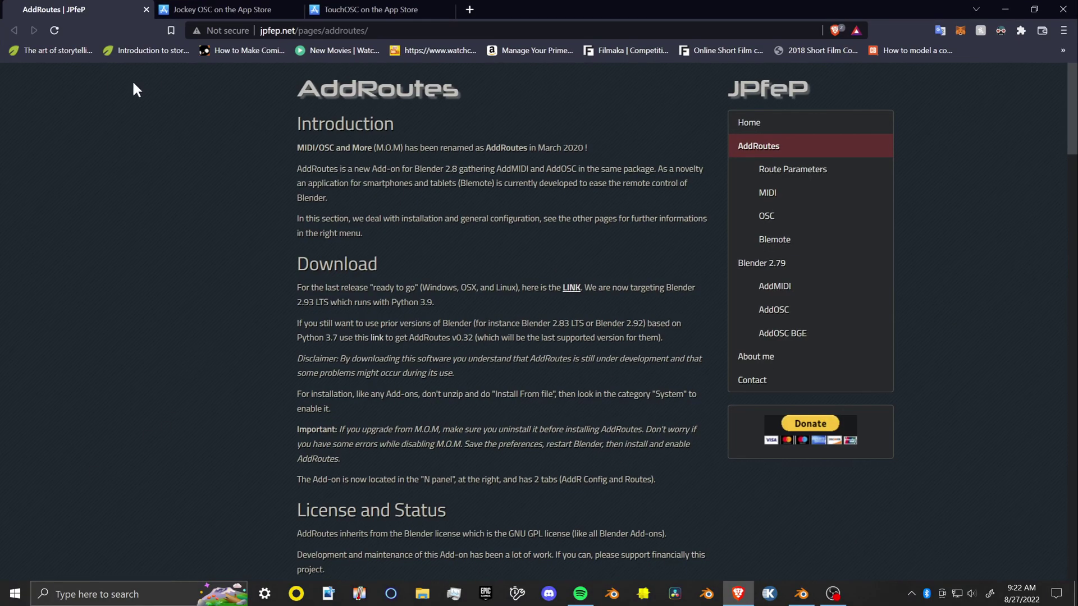
click(570, 286)
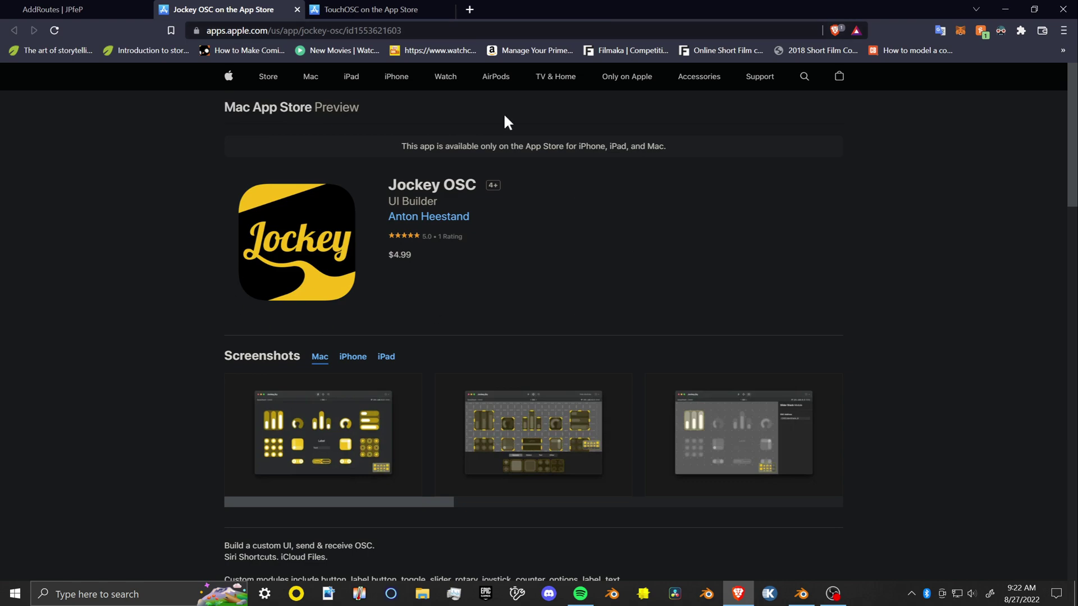
- Review the TouchOSC app page and its screenshots on the App Store
click(383, 6)
scroll(209, 373, up, 4)
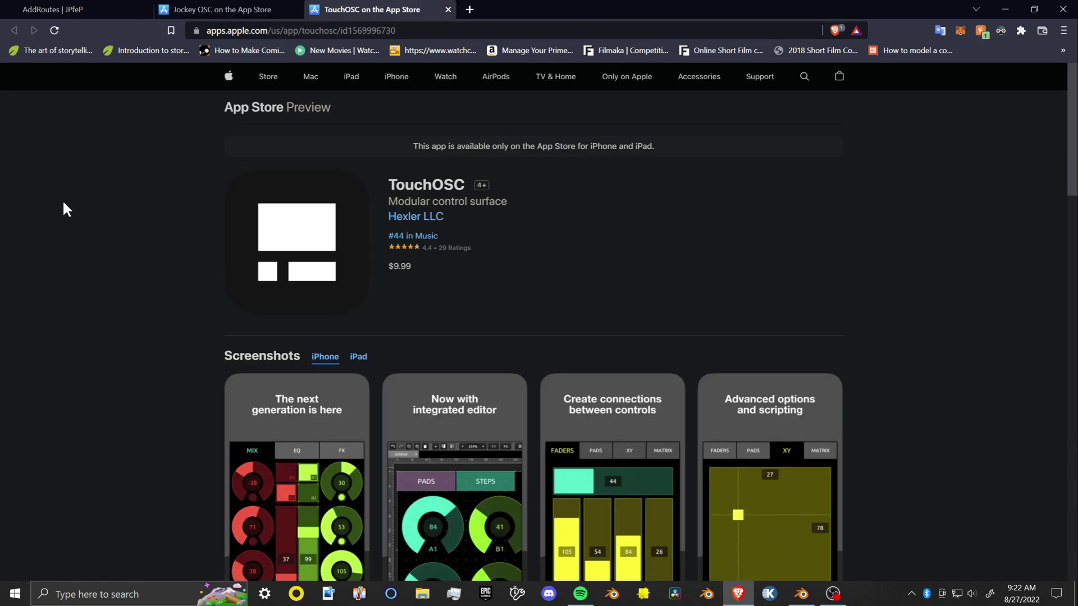
scroll(170, 315, down, 4)
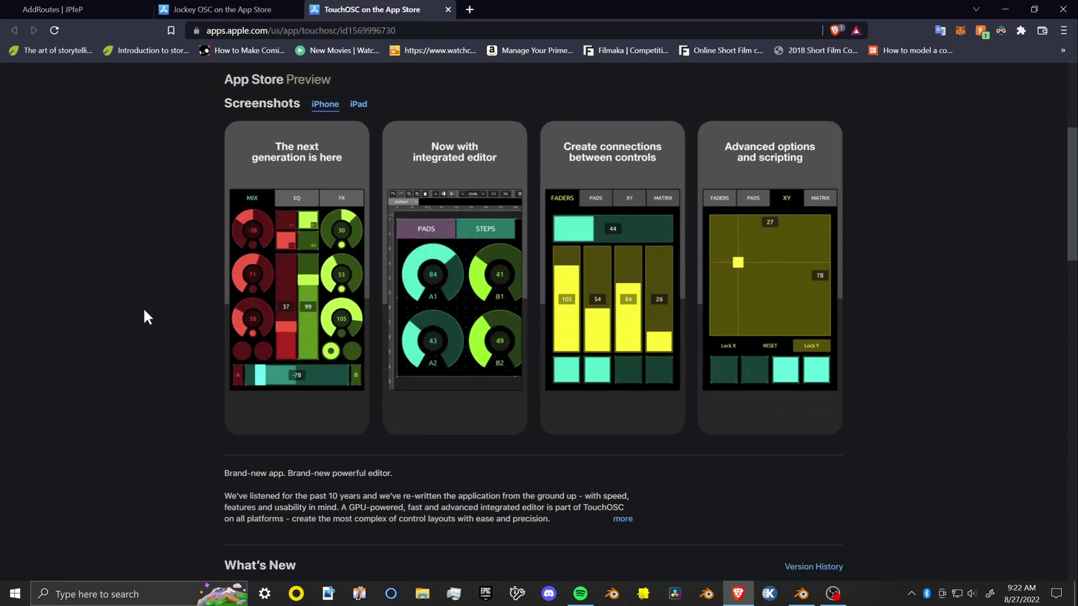
scroll(144, 316, up, 1)
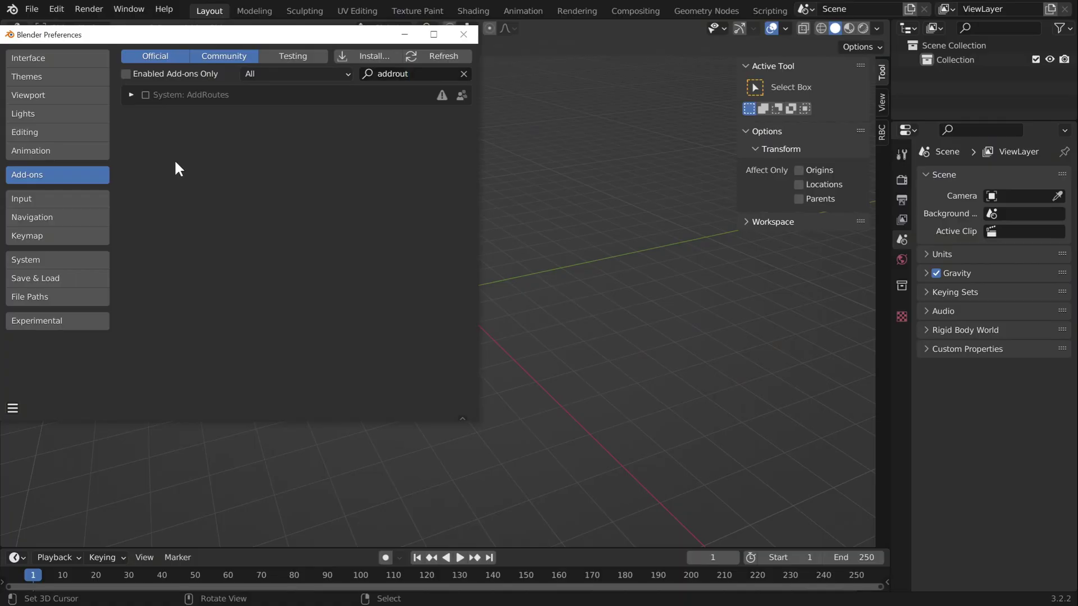
- Enable the AddRoutes add-on in Blender's preferences after expanding its details
click(131, 95)
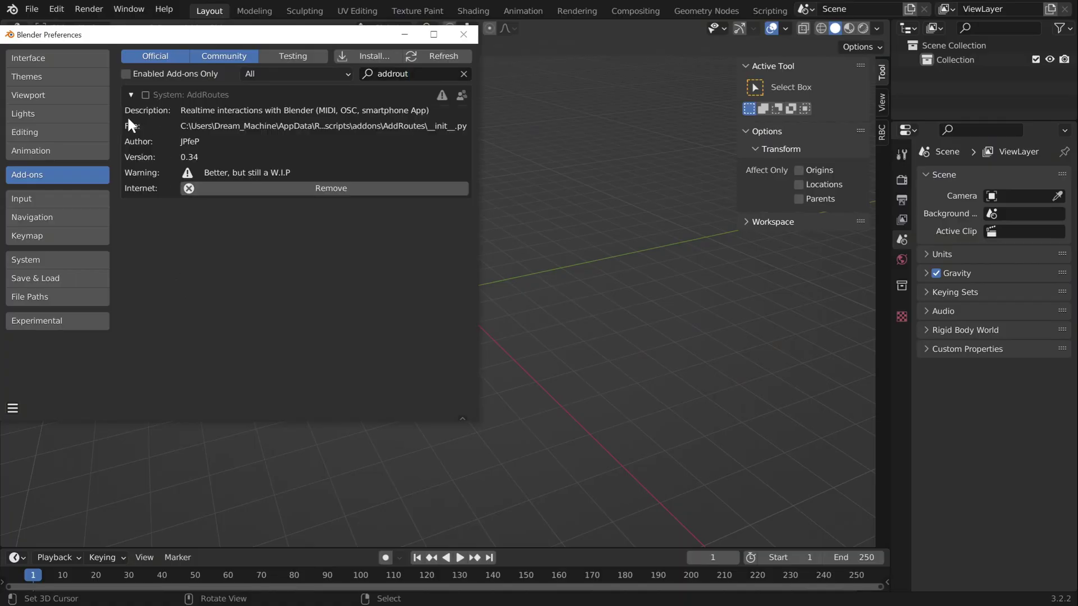
click(145, 95)
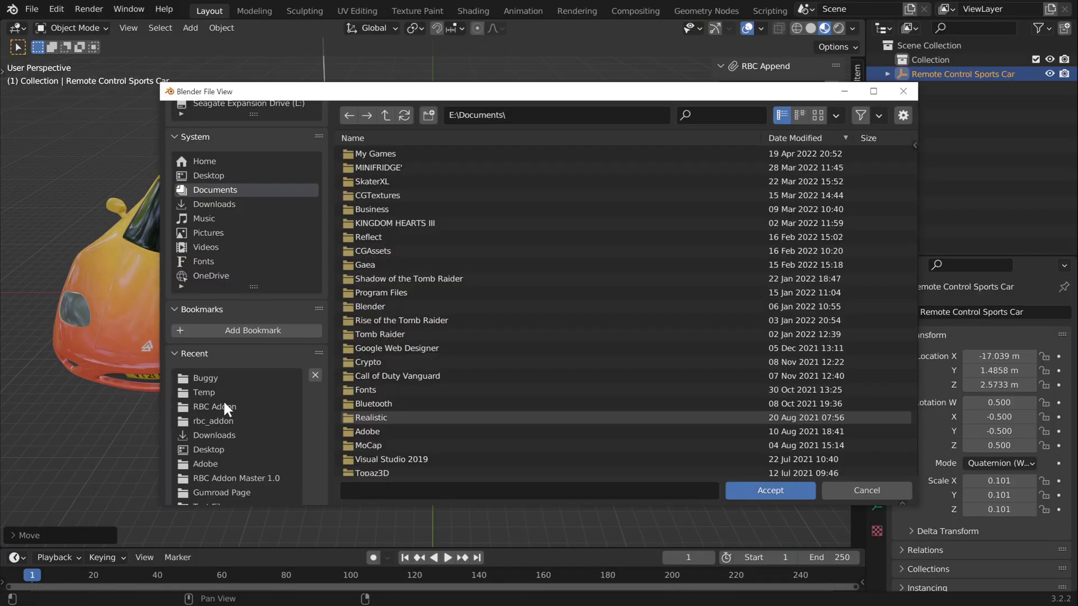
- Choose the rig's blend file from the RBC Addon folder and import the RBC rig into the scene
click(223, 406)
scroll(524, 288, down, 1)
double_click(406, 355)
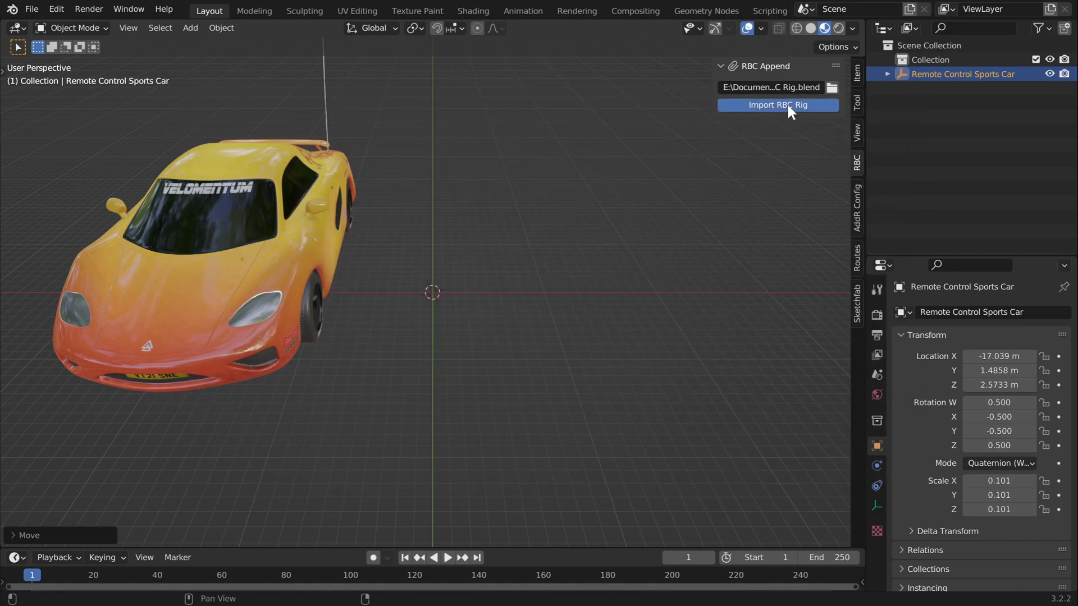
click(788, 105)
- Select the Remote Control Sports Car with its hierarchy, scale it down to about 0.043 and move it along global X toward the rig
middle_drag(488, 321, 406, 293)
scroll(449, 292, up, 2)
shift+middle_drag(511, 286, 537, 360)
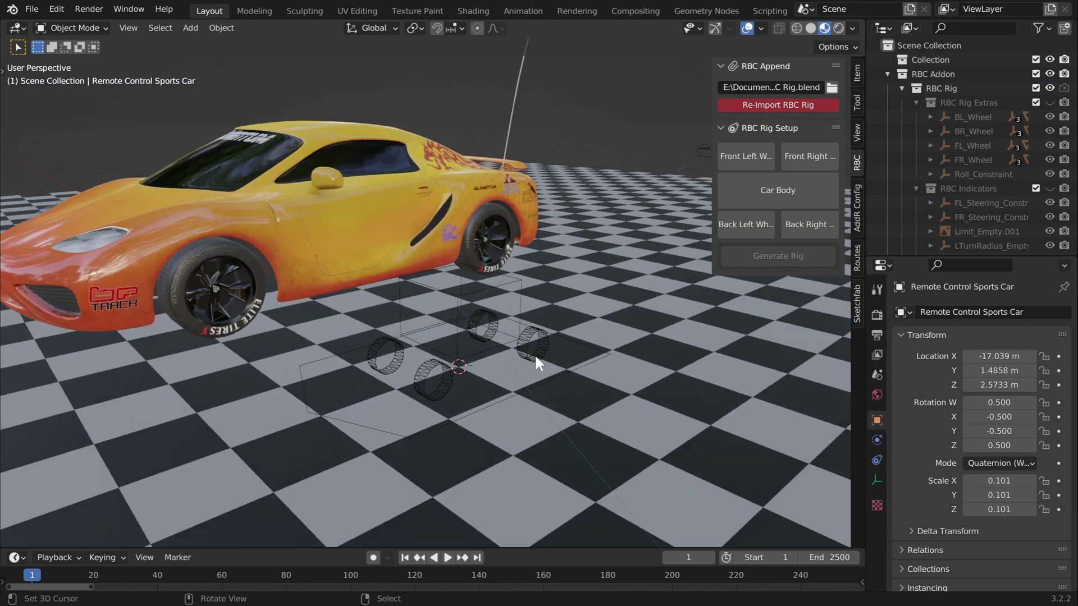
scroll(921, 143, down, 8)
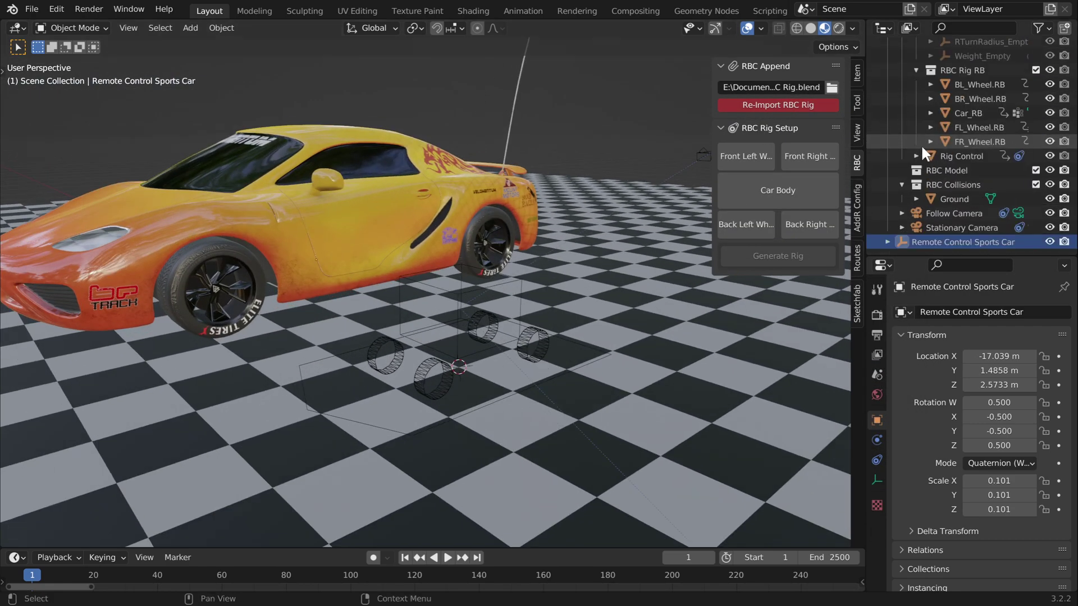
right_click(945, 241)
click(898, 313)
key(s)
click(428, 313)
key(g)
key(x)
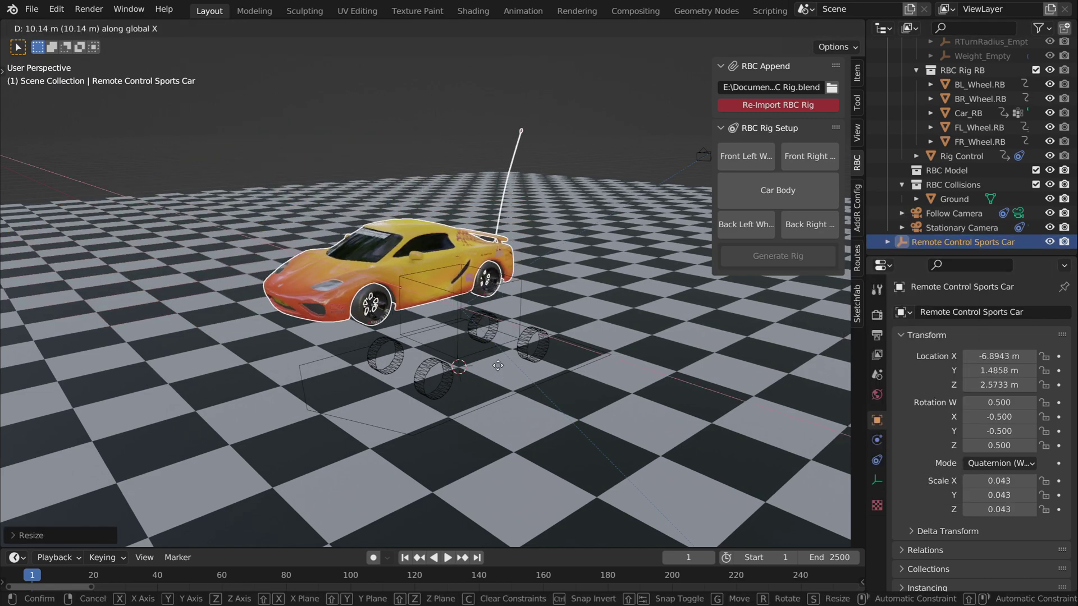
click(498, 366)
- Refine the sports car's scale and position relative to the rig's wheel guides
key(s)
click(462, 343)
key(g)
click(433, 371)
middle_drag(433, 371, 478, 292)
key(g)
click(452, 379)
click(402, 298)
- Separate the two front wheels from the car's wheel mesh into individual objects, using a top wireframe view in Edit Mode
mouse_move(400, 331)
middle_down()
mouse_move(537, 336)
mouse_move(581, 245)
middle_up()
right_click(524, 369)
key(alt+z)
key(Tab)
key(z)
middle_drag(553, 314, 544, 380)
key(KP_7)
shift+middle_drag(493, 322, 540, 446)
key(alt+a)
key(b)
drag(402, 452, 469, 361)
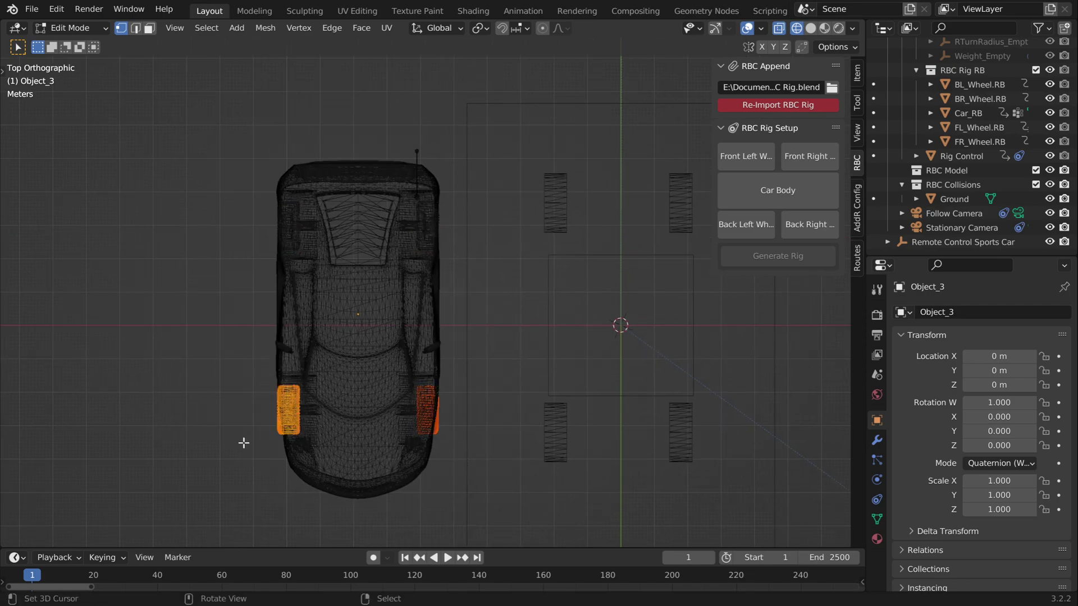
key(p)
click(349, 328)
- Separate one rear wheel from the remaining wheel mesh and return to Object Mode
drag(477, 171, 400, 260)
key(p)
click(482, 218)
key(Tab)
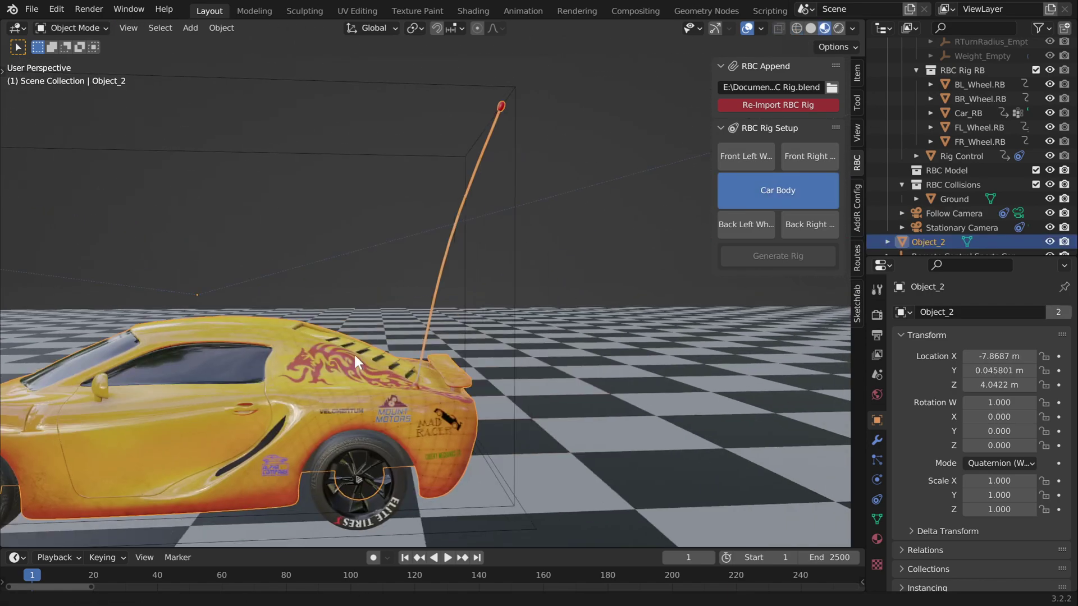
- Separate the antenna and its linked geometry from the car body mesh into its own object
key(Tab)
key(b)
drag(553, 66, 416, 323)
key(ctrl+l)
middle_drag(468, 187, 498, 220)
key(p)
click(500, 206)
key(Tab)
- Select the car body object and assign it as the rig's Car Body
scroll(505, 205, down, 5)
click(401, 305)
click(776, 195)
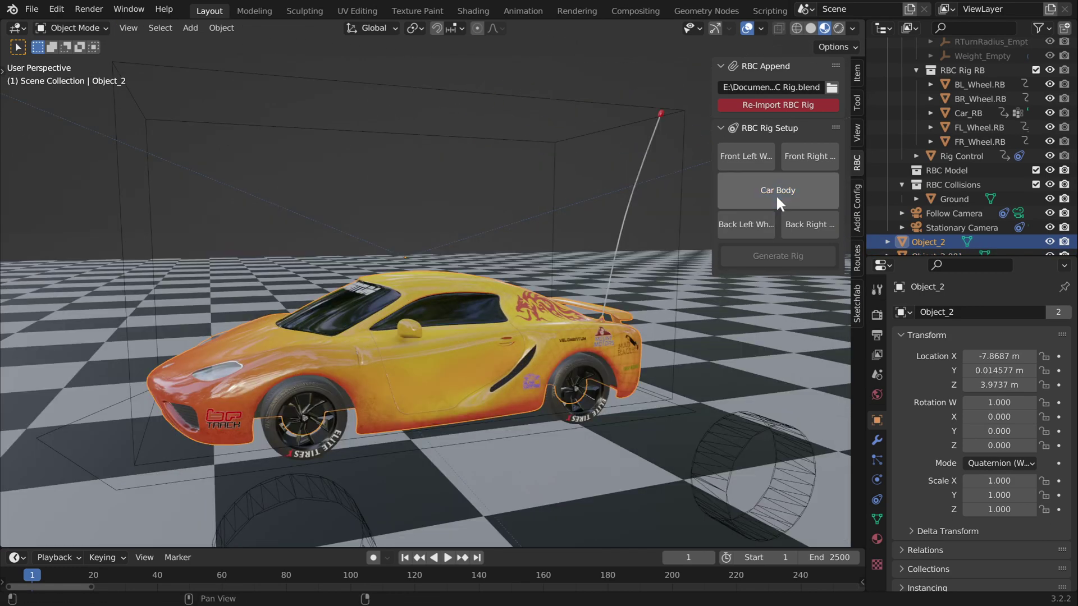
click(776, 194)
- Assign the car's front left and back left wheel objects to their matching slots in the RBC rig setup
middle_drag(568, 325, 595, 345)
right_click(464, 449)
middle_drag(587, 415, 612, 422)
scroll(612, 422, down, 1)
click(737, 164)
right_click(580, 362)
click(744, 240)
- Assign the front right and back right wheels in the RBC rig setup and generate the rig
middle_drag(378, 397, 491, 391)
right_click(424, 388)
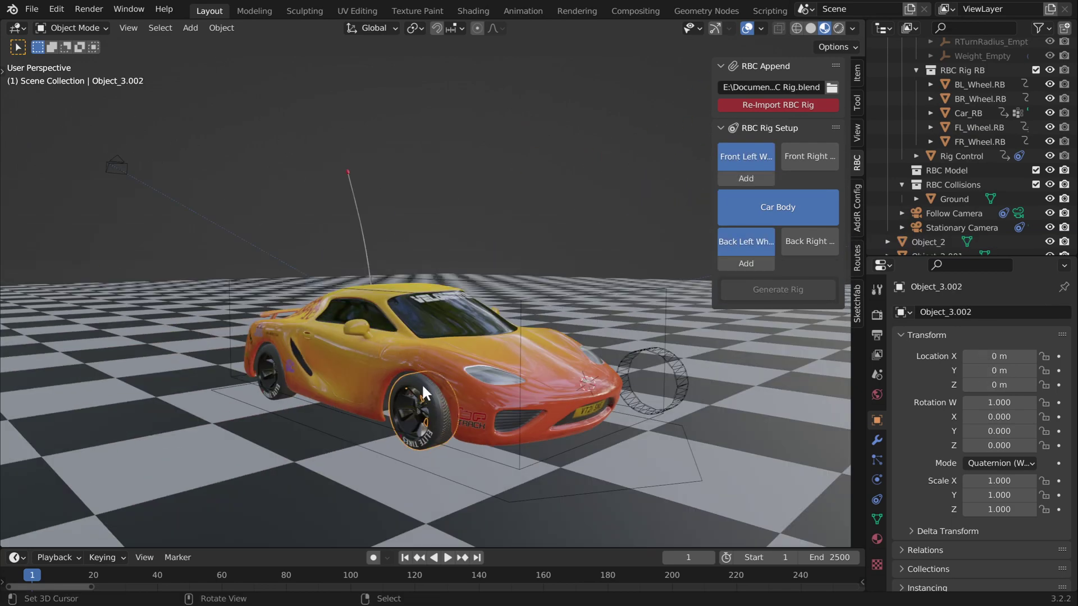
middle_drag(424, 389, 449, 403)
click(806, 159)
right_click(265, 382)
click(808, 244)
click(788, 295)
- Add an armature and move it to the base of the antenna in the right orthographic view
middle_drag(586, 423, 551, 422)
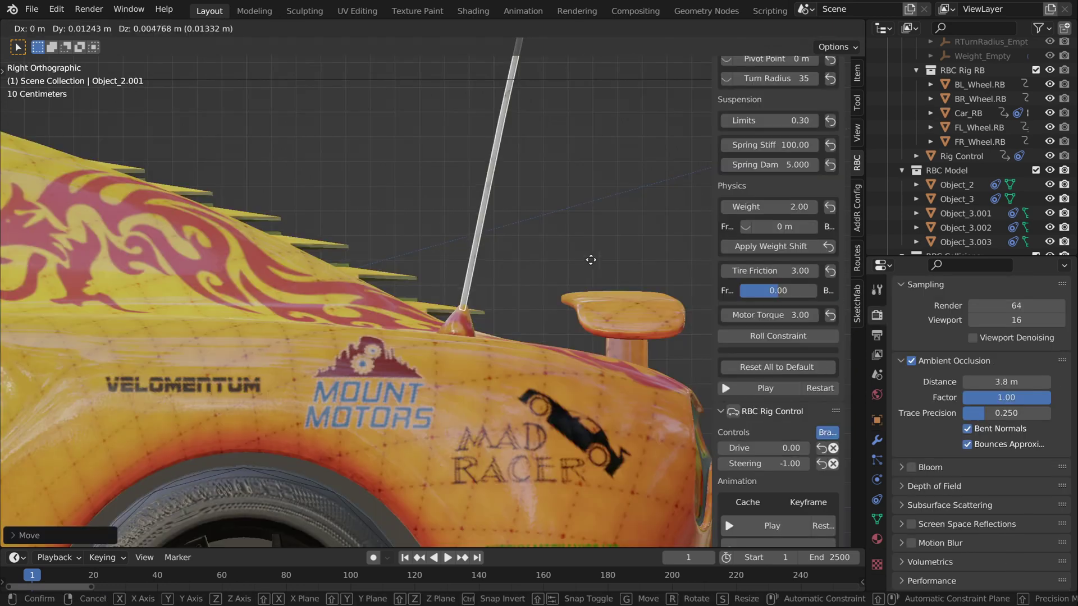
scroll(590, 258, down, 3)
key(shift+a)
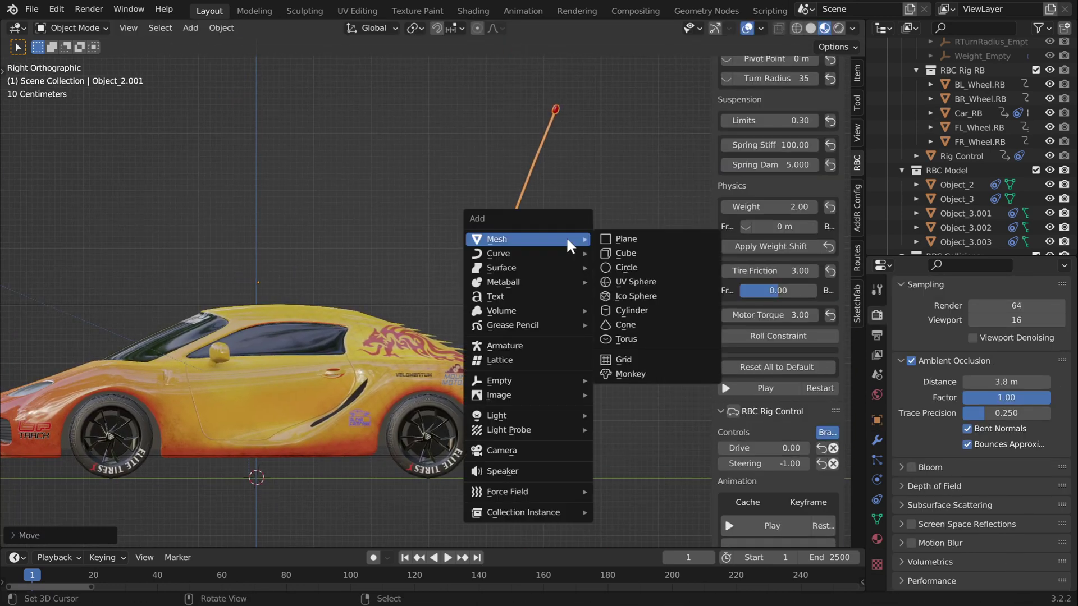
click(530, 347)
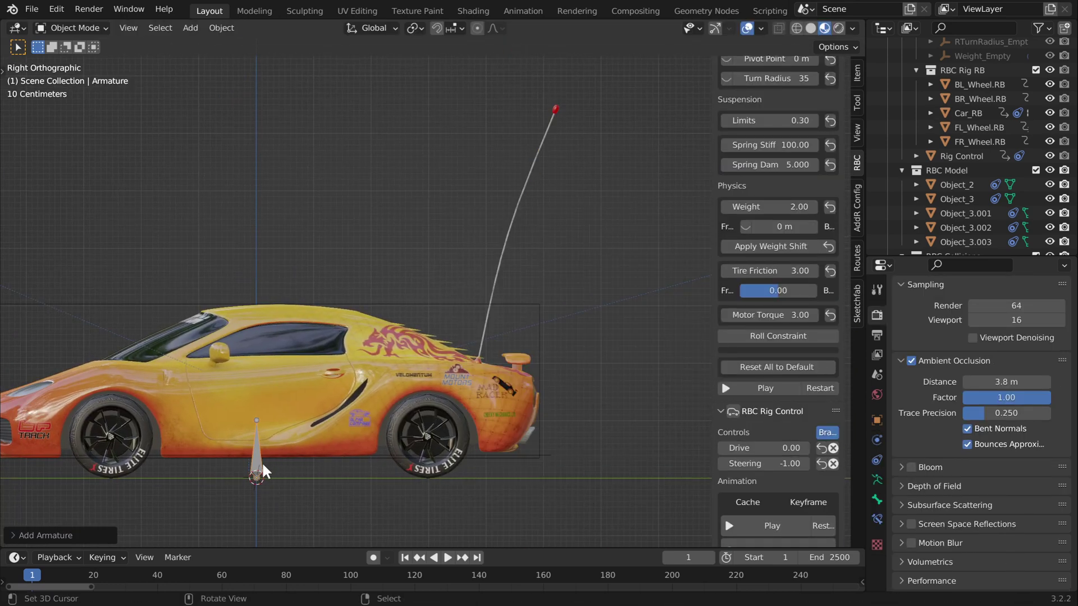
key(g)
click(479, 358)
- Align the first bone's tip with the antenna in Edit Mode and extrude further bones up its length
key(Tab)
click(479, 302)
key(g)
click(495, 279)
key(e)
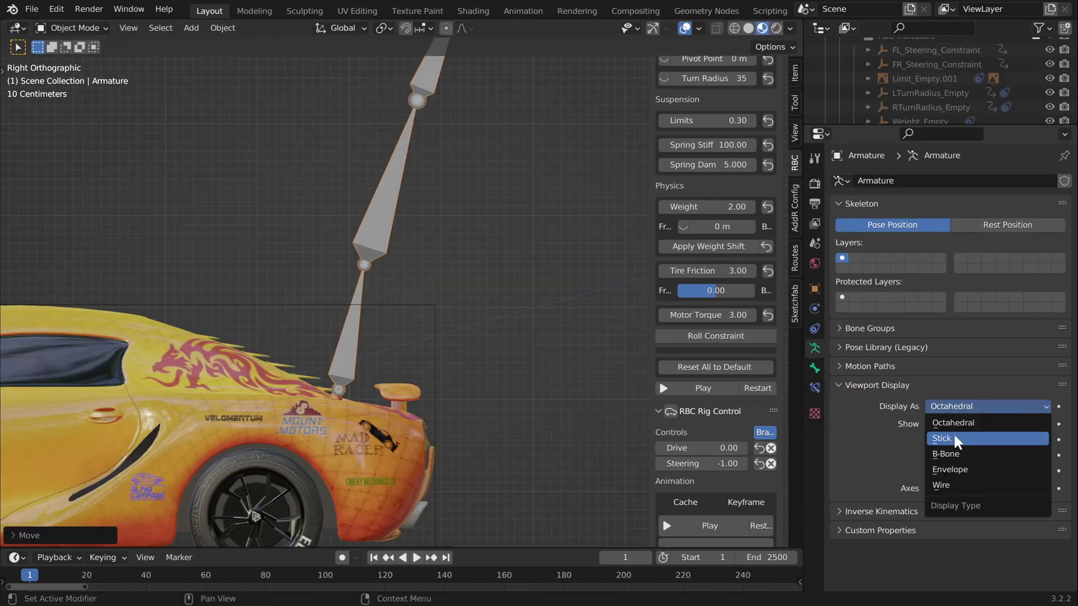
- Set the armature's viewport display to Stick
click(954, 441)
scroll(474, 202, down, 2)
scroll(441, 283, up, 1)
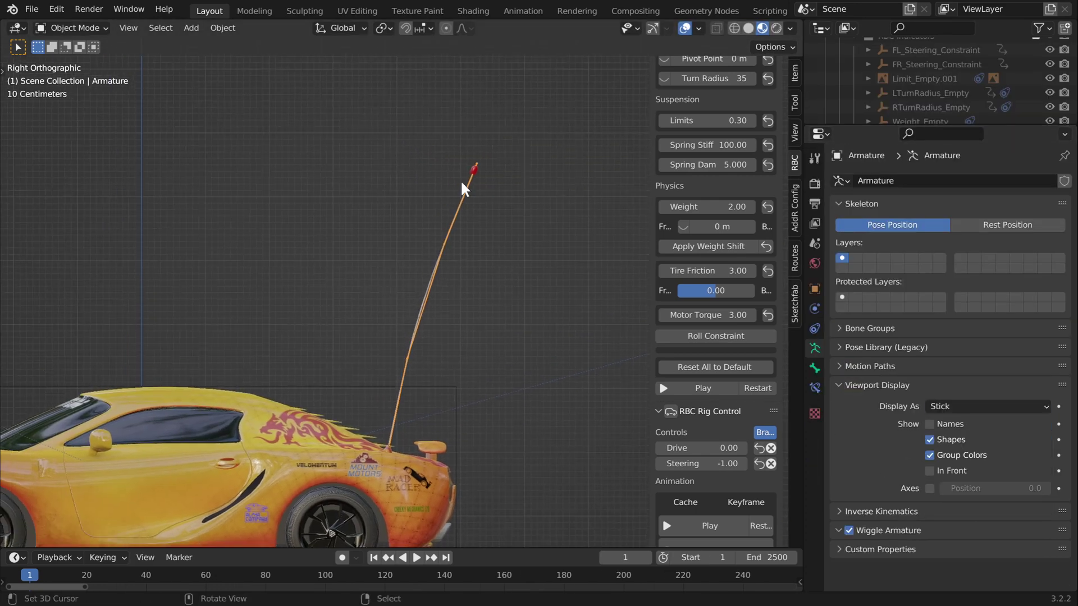
- Select the antenna together with the armature and parent the antenna mesh to the armature
click(462, 209)
shift+middle_drag(505, 213, 510, 187)
shift+middle_drag(480, 269, 486, 256)
shift+right_click(471, 172)
key(ctrl+p)
key(Down)
key(Down)
key(Down)
key(Down)
key(Down)
key(Down)
key(Down)
key(Return)
- Enter Pose Mode and rotate the antenna's bones to test how the mesh deforms
key(ctrl+Tab)
key(r)
click(461, 251)
key(r)
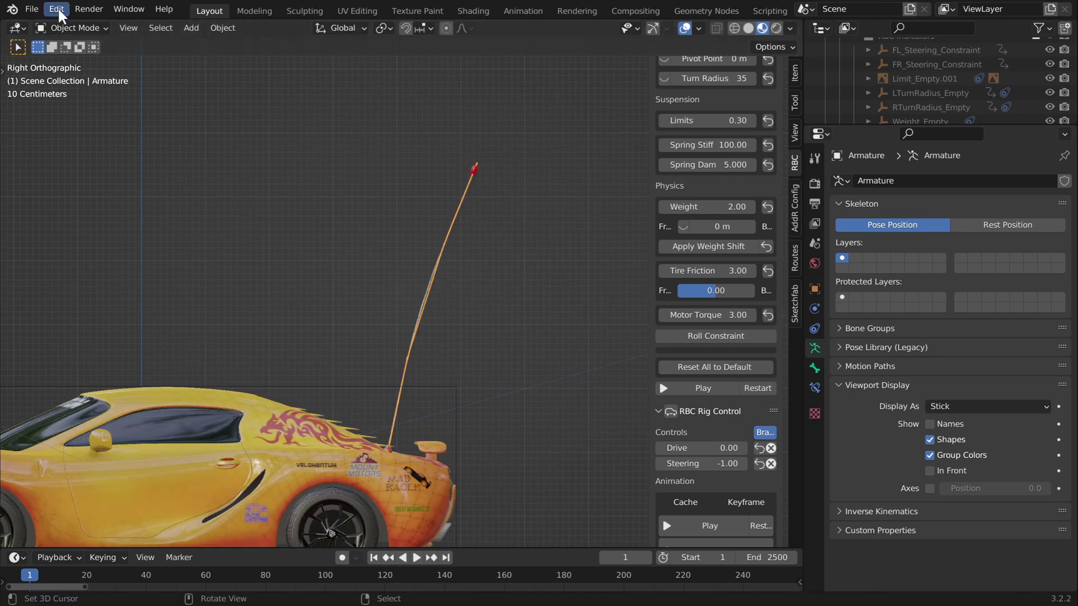
- Search the add-on preferences for "wiggle" and enable the Wiggle Bone add-on
click(57, 10)
click(81, 230)
click(415, 69)
text(wiggle)
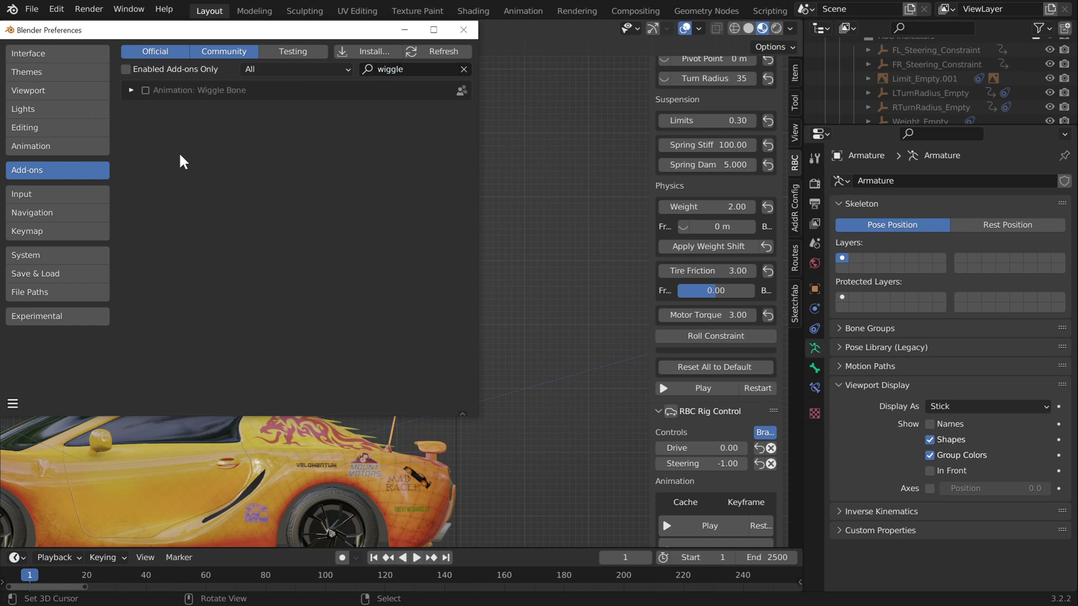
click(145, 91)
click(130, 90)
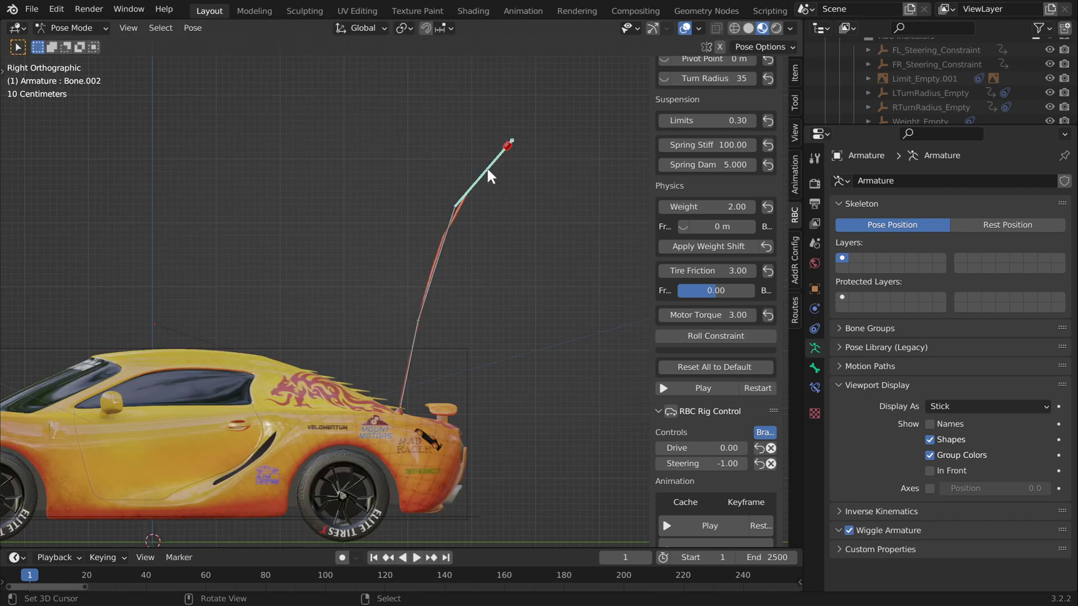
- Select the upper two antenna bones in Pose Mode and enable Wiggle Bone in their bone properties
key(b)
drag(549, 111, 379, 268)
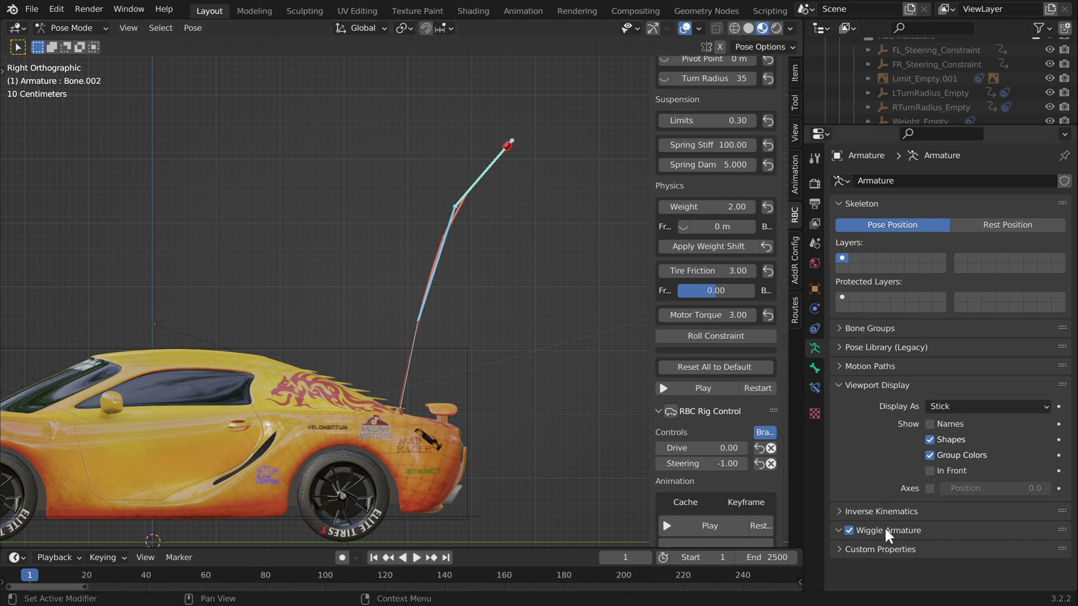
click(815, 367)
scroll(843, 270, down, 6)
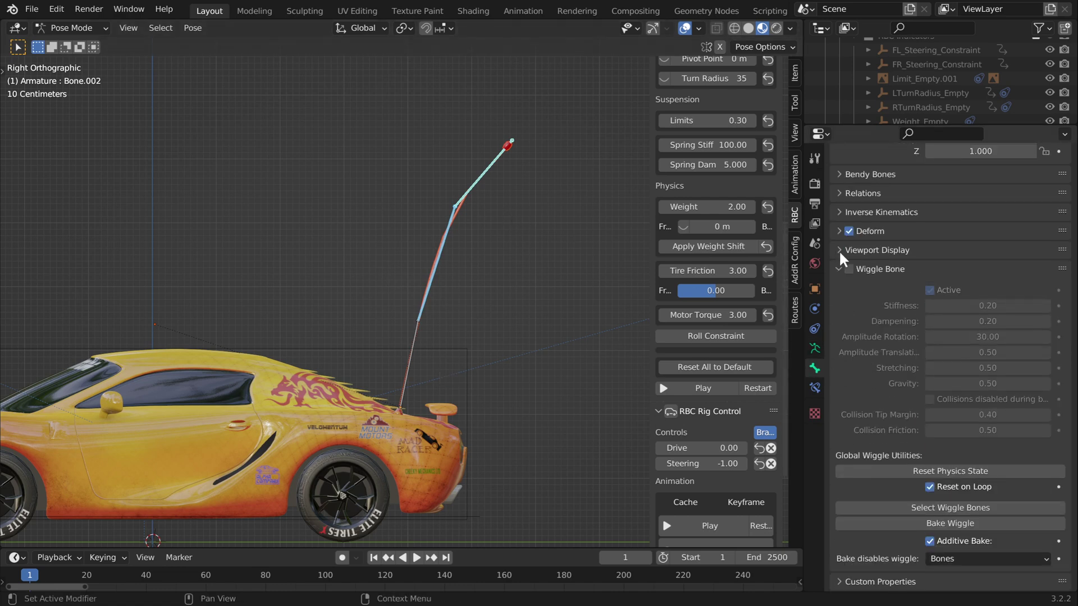
- Play the animation and toggle the viewport overlays to preview the antenna's wiggle
middle_click(412, 272)
scroll(455, 236, down, 3)
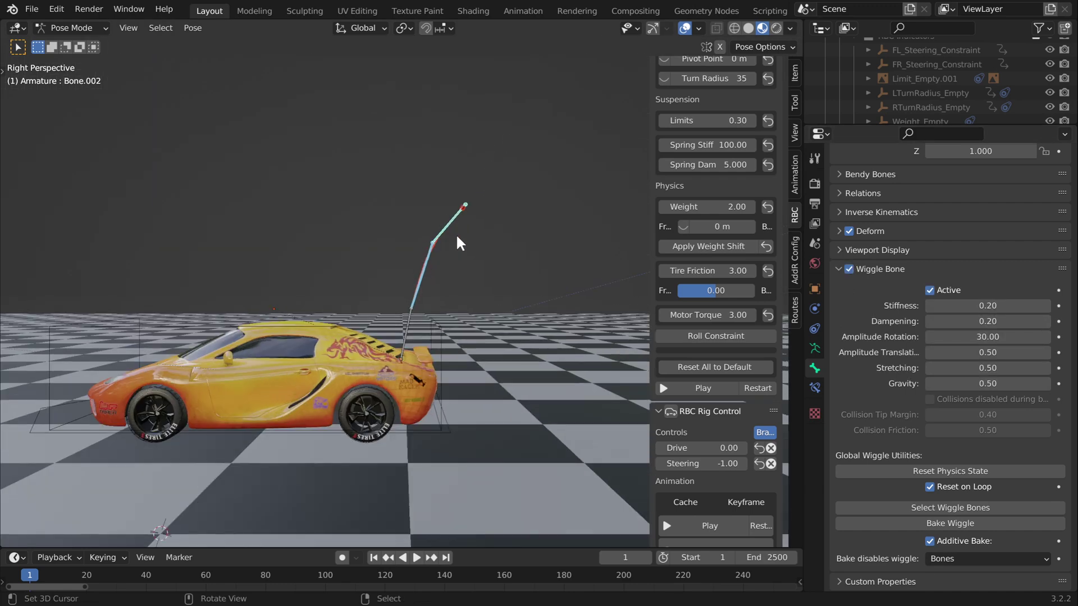
key(space)
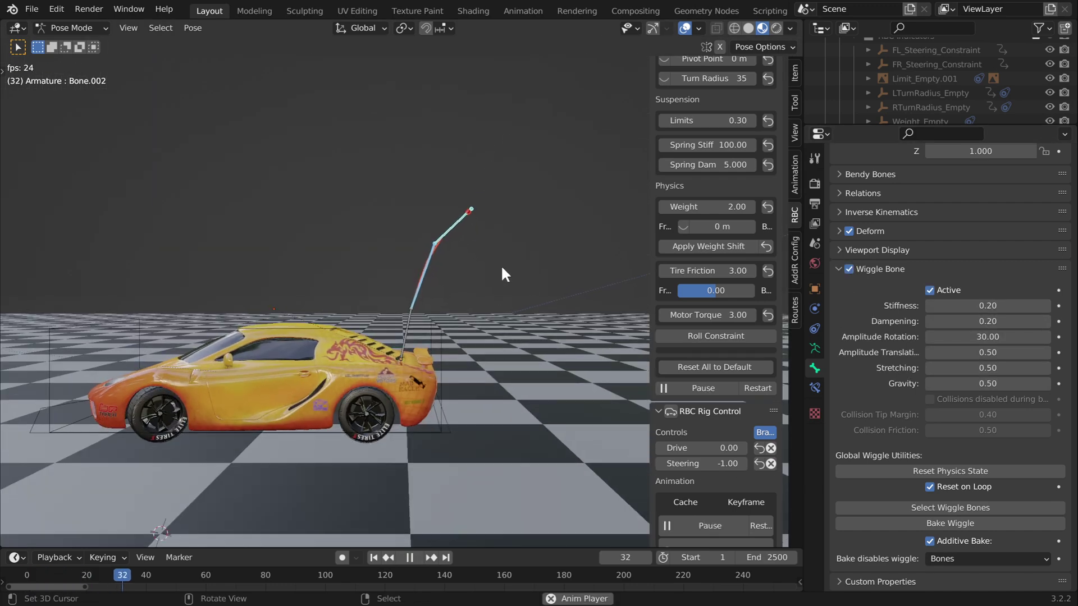
click(685, 28)
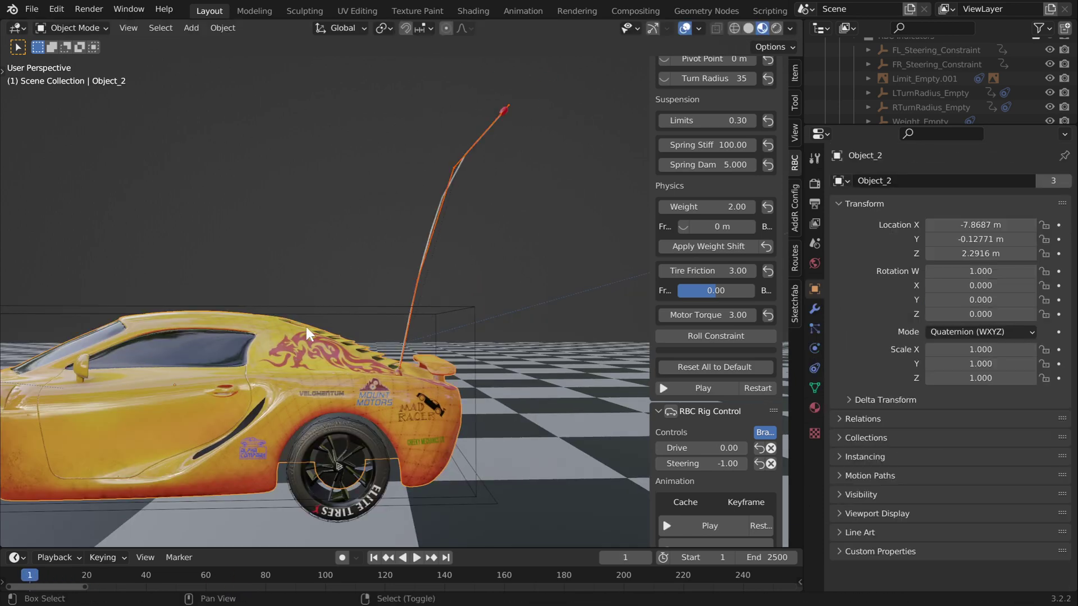
- Parent the antenna armature to the car body and play the simulation to test the wiggle while driving
key(ctrl+p)
click(308, 328)
key(space)
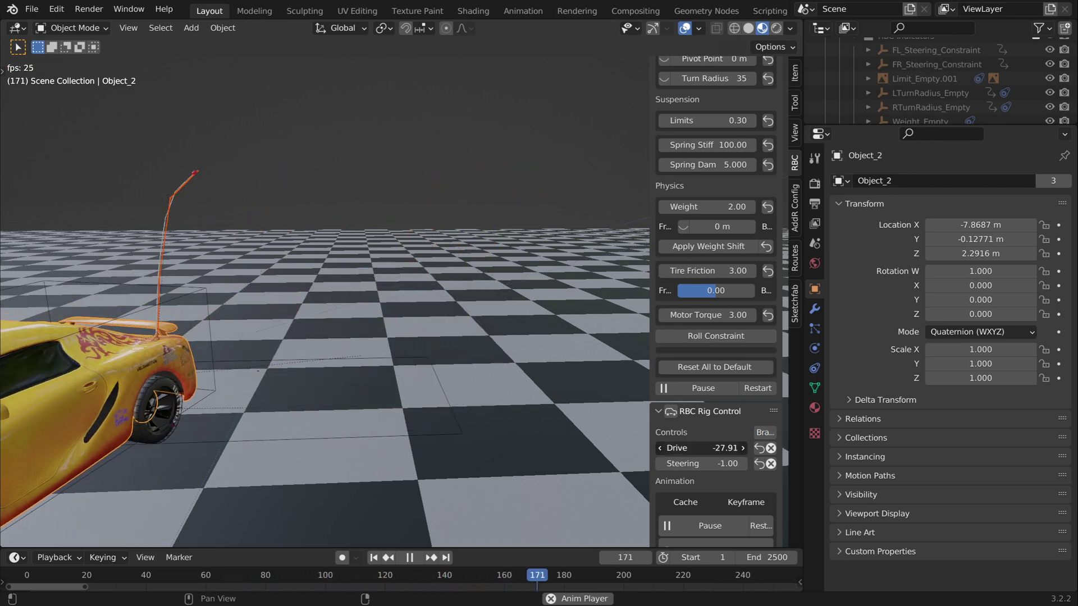
key(space)
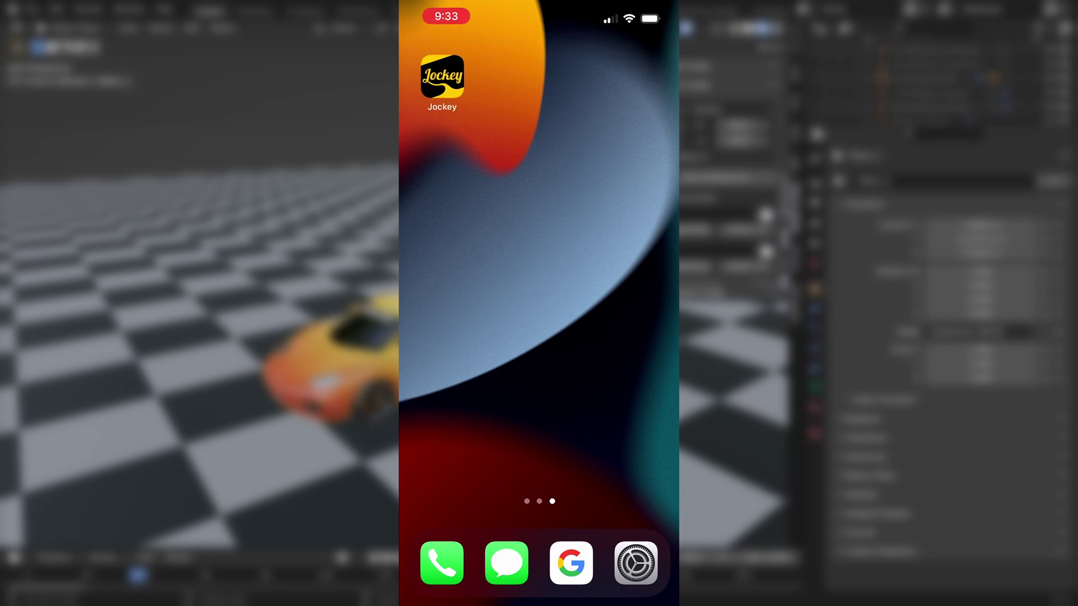
- Switch to the Jockey app on the phone and create a new control layout document
click(442, 77)
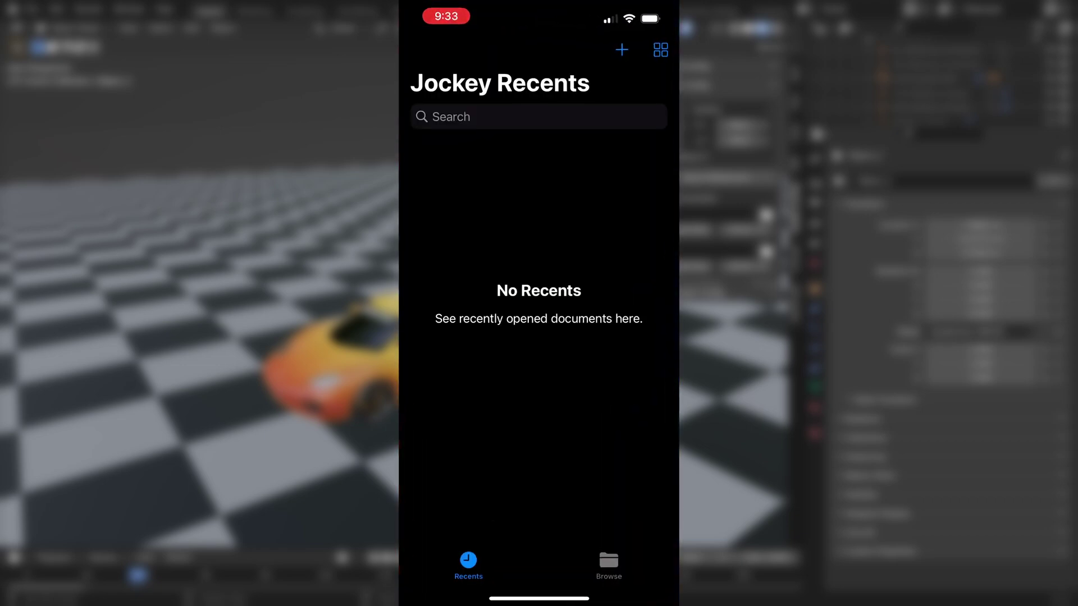
click(621, 50)
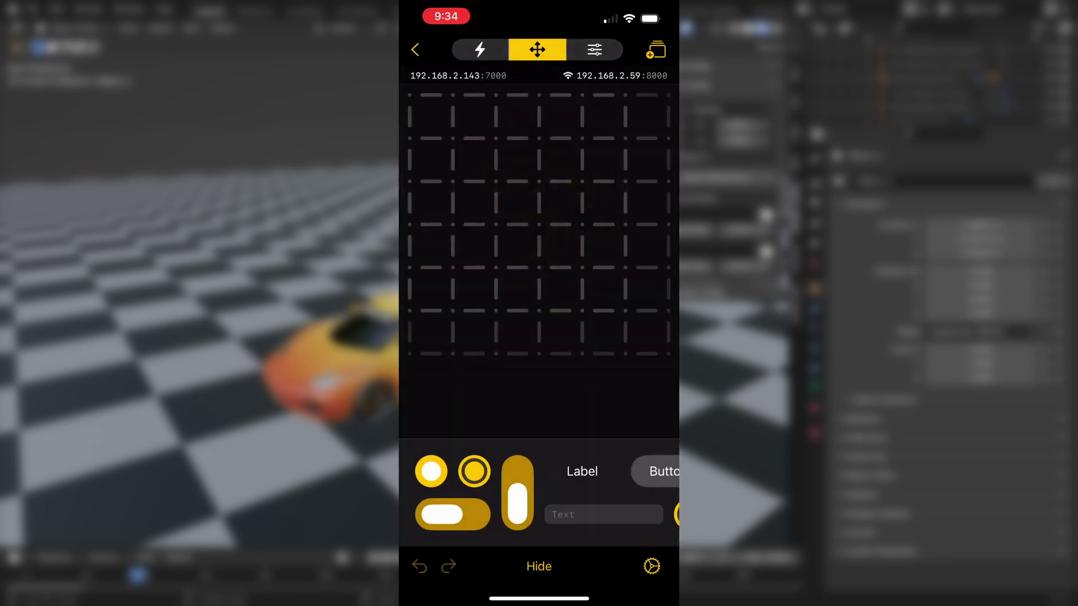
- Add a horizontal slider and a vertical slider to the grid and switch the layout to live mode
scroll(539, 493, right, 8)
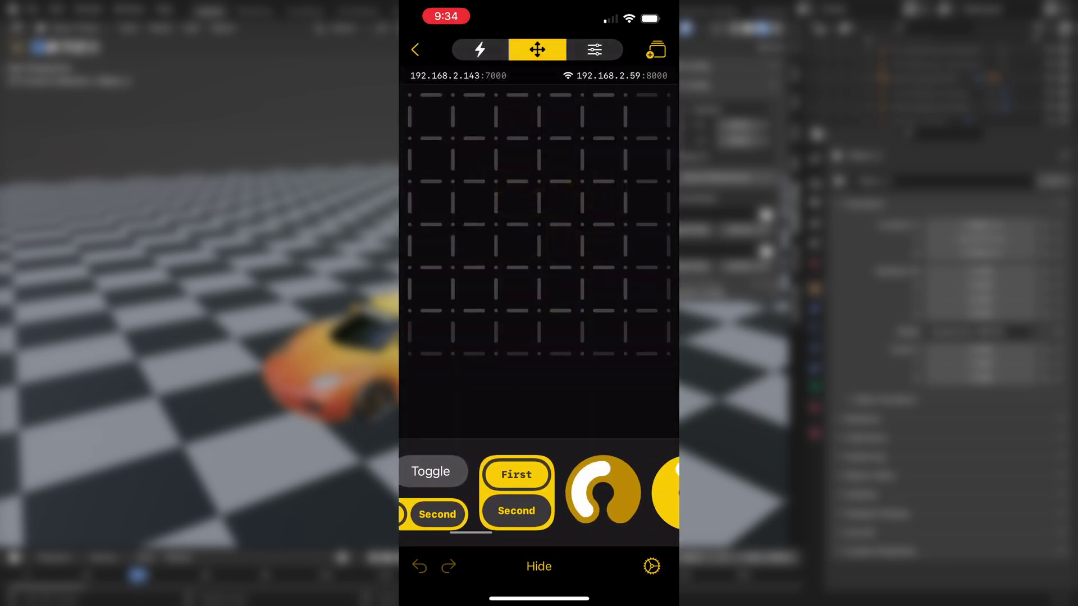
scroll(540, 493, left, 10)
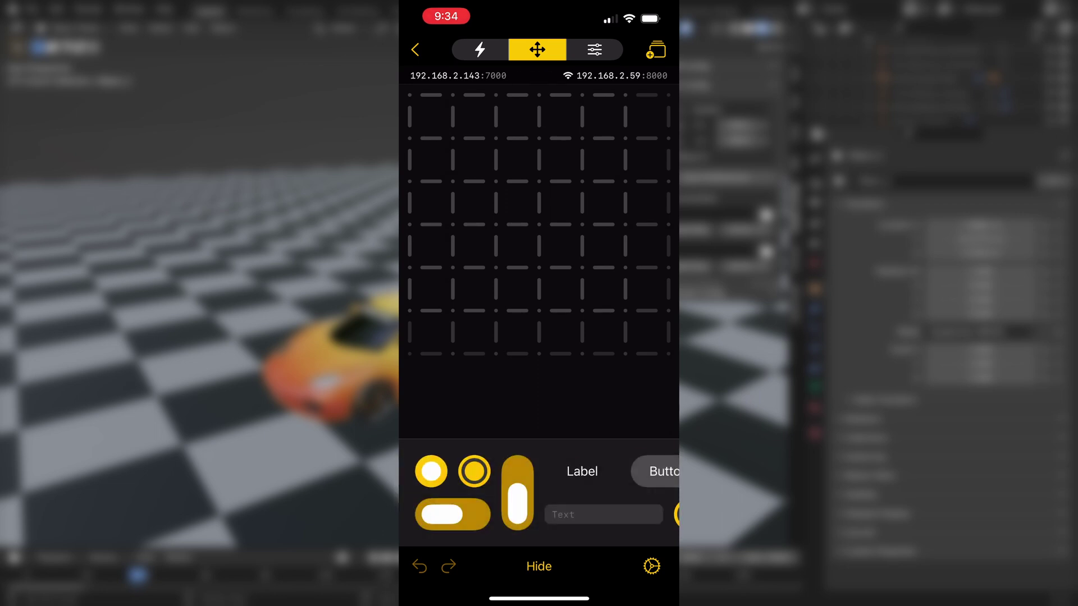
drag(453, 514, 496, 289)
drag(517, 492, 604, 310)
click(480, 50)
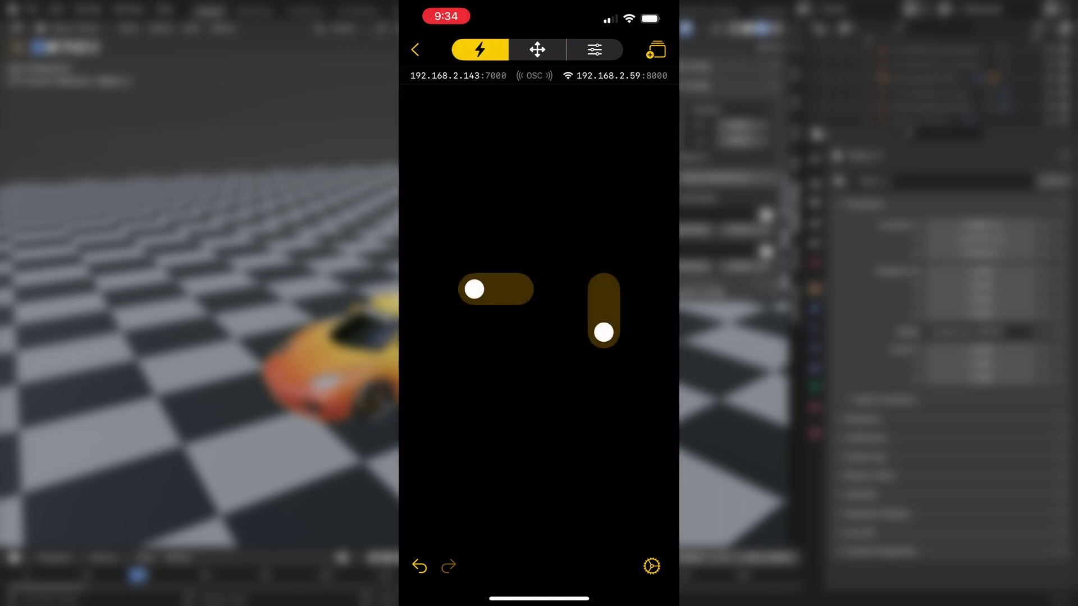
- Try out the horizontal and vertical sliders in the phone layout's live mode
click(496, 289)
click(603, 311)
click(604, 310)
click(496, 289)
- Examine the module settings of the vertical and horizontal sliders, including OSC address and range
click(537, 49)
click(595, 50)
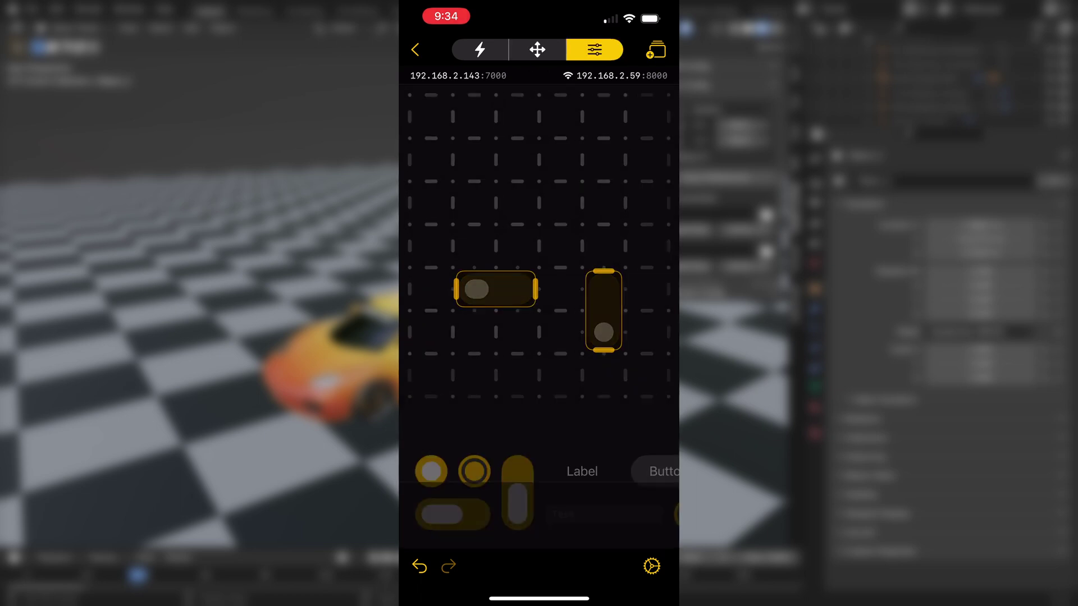
click(604, 311)
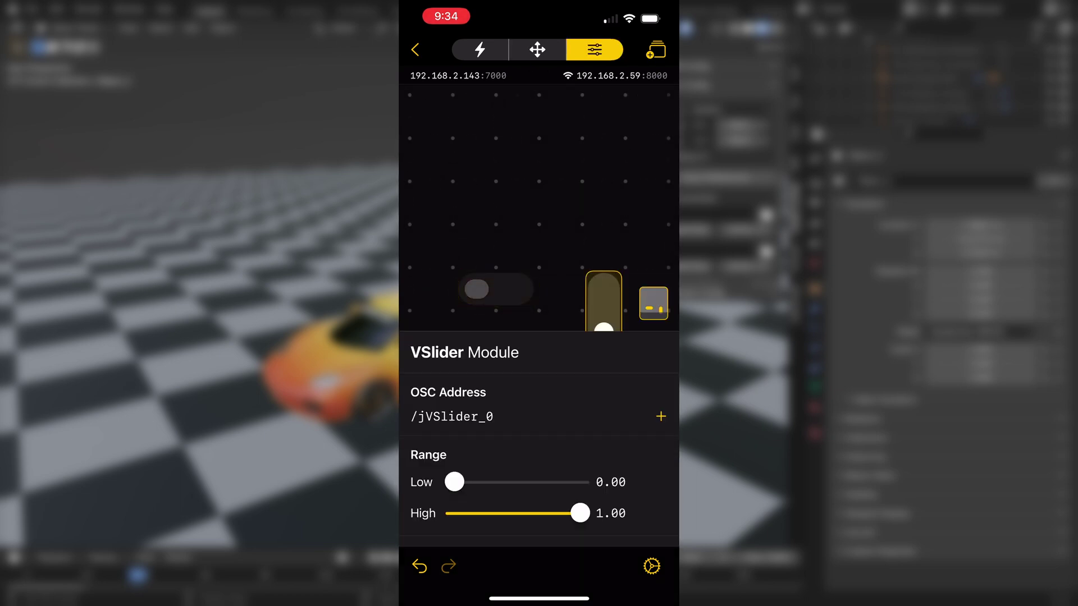
scroll(539, 438, down, 5)
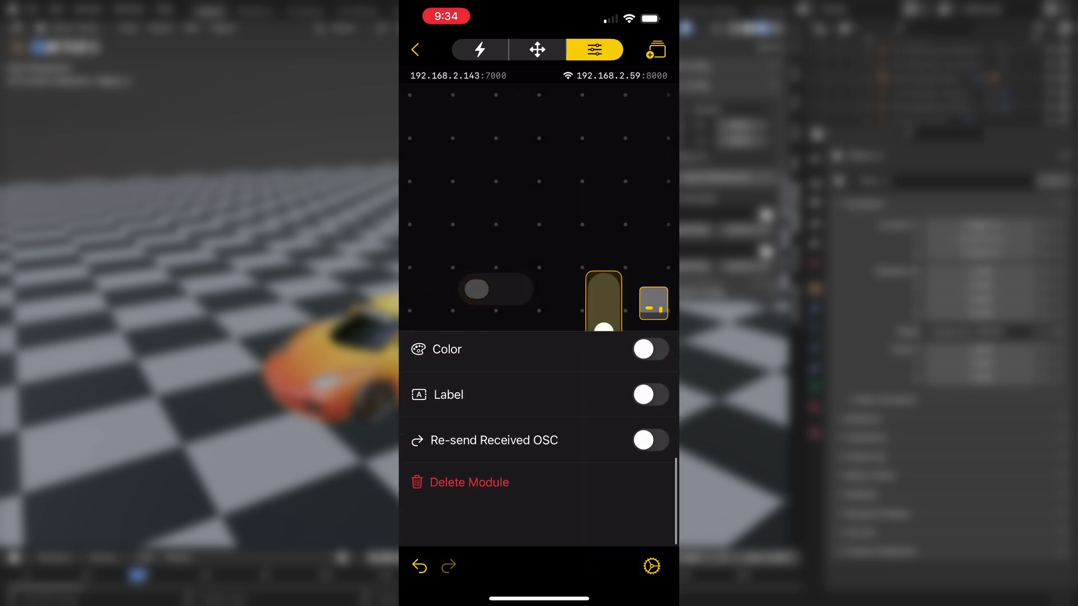
scroll(539, 438, up, 5)
click(495, 289)
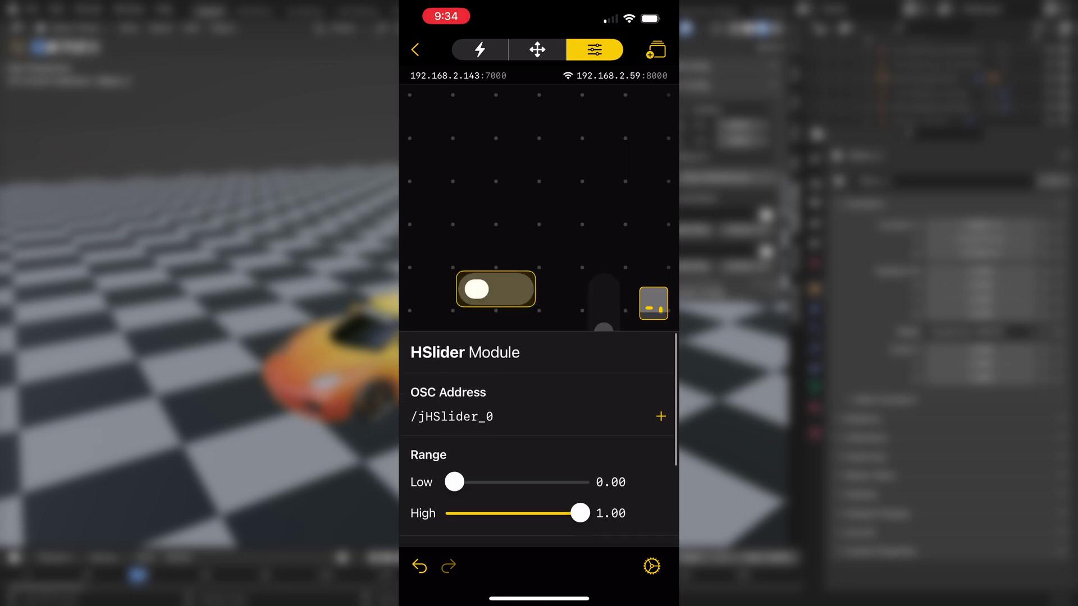
- Return the layout to arrange mode and open the phone app's OSC settings
click(538, 50)
click(539, 566)
click(651, 567)
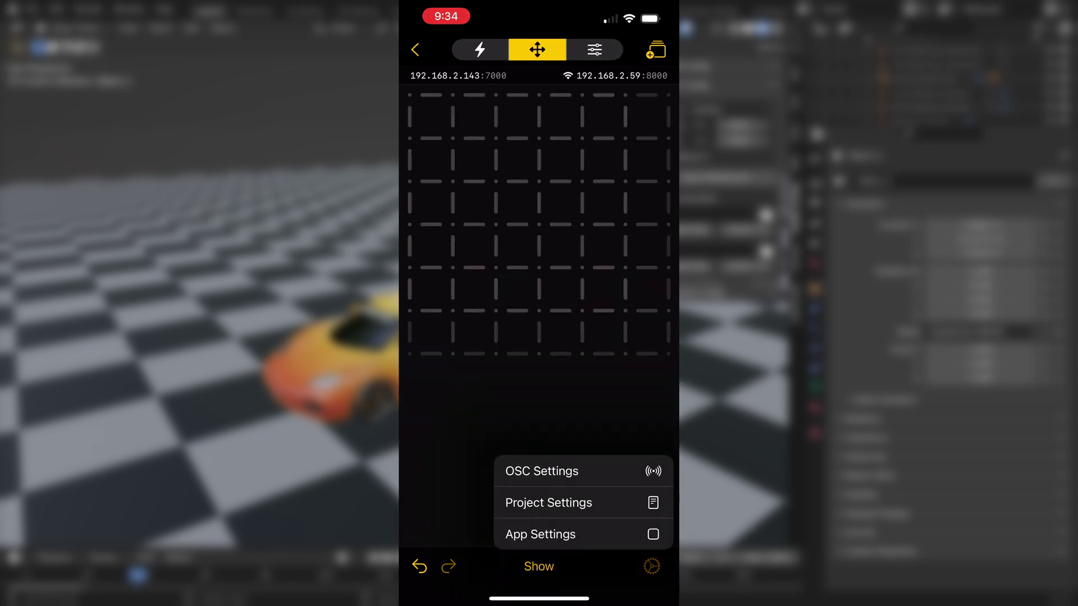
click(541, 471)
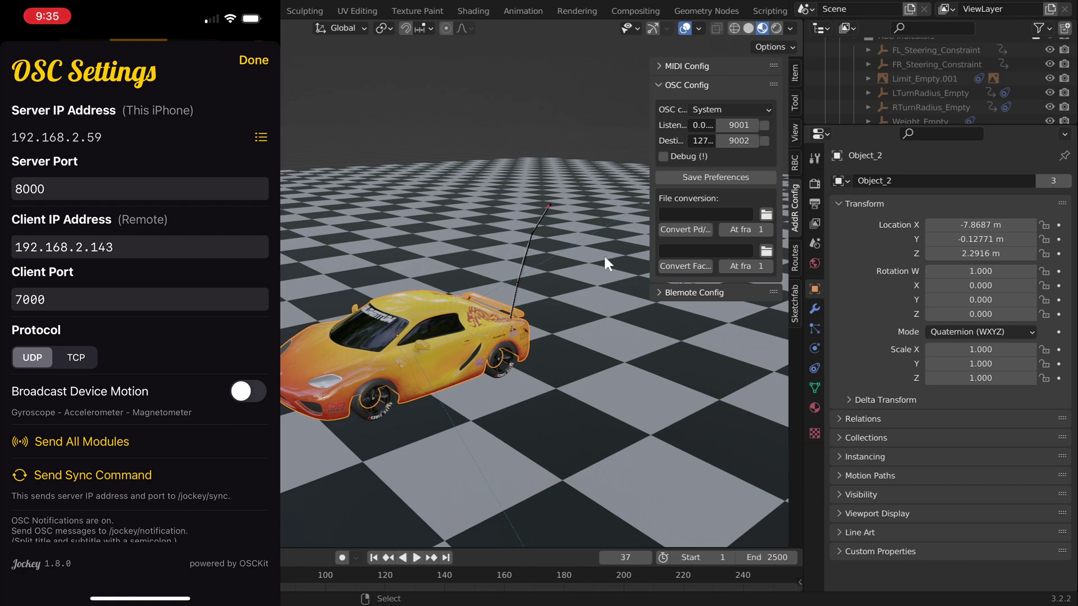
- Switch to Blender and set the OSC configuration's listening address to 192.168.2.143, matching the phone's client IP address
drag(647, 105, 571, 108)
scroll(794, 201, up, 2)
click(794, 201)
click(595, 86)
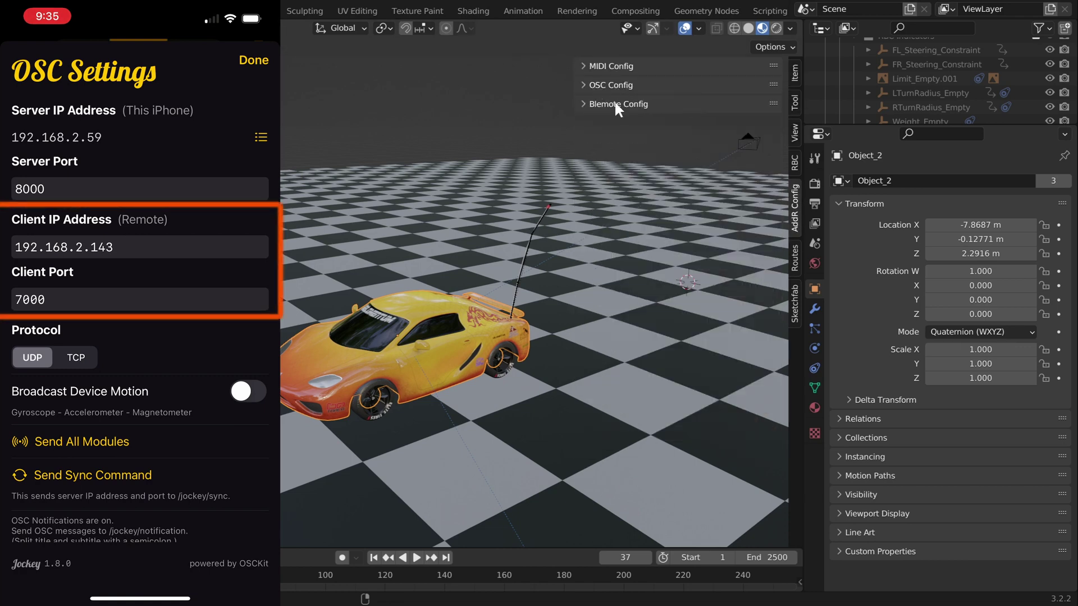
click(619, 85)
drag(572, 110, 435, 110)
click(508, 125)
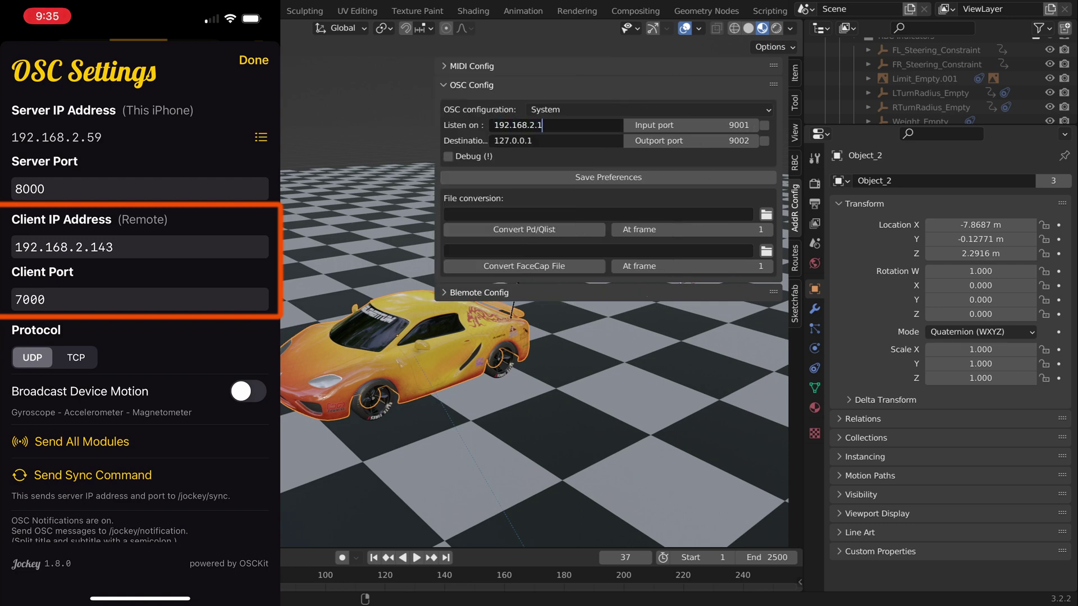
key(Tab)
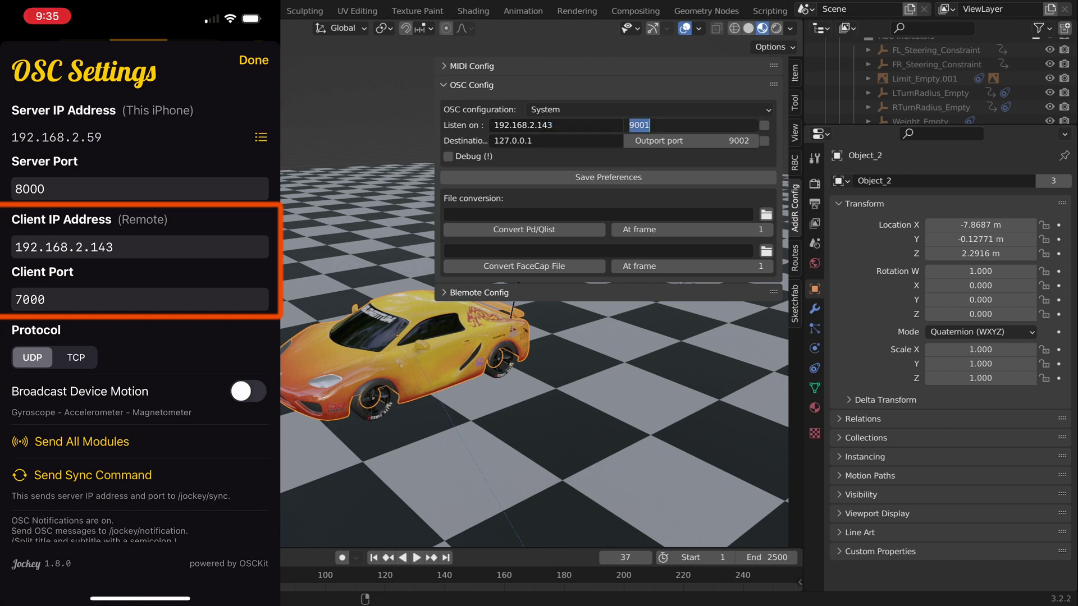
- Set the OSC input port to 7000, enable listening and save the preferences
text(7000)
key(Return)
click(765, 125)
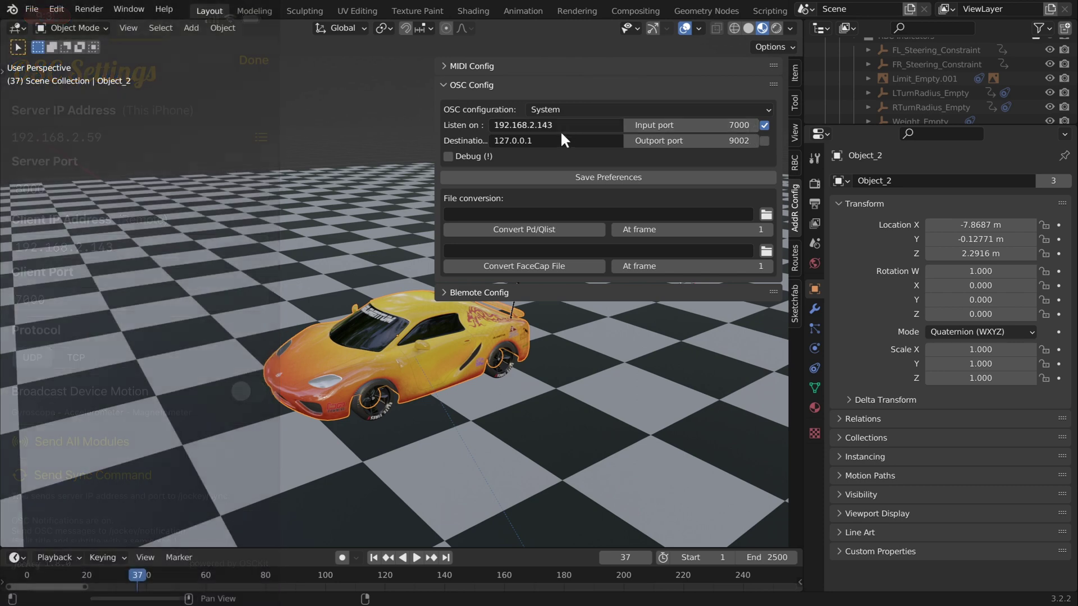
click(608, 177)
drag(435, 131, 644, 126)
click(685, 84)
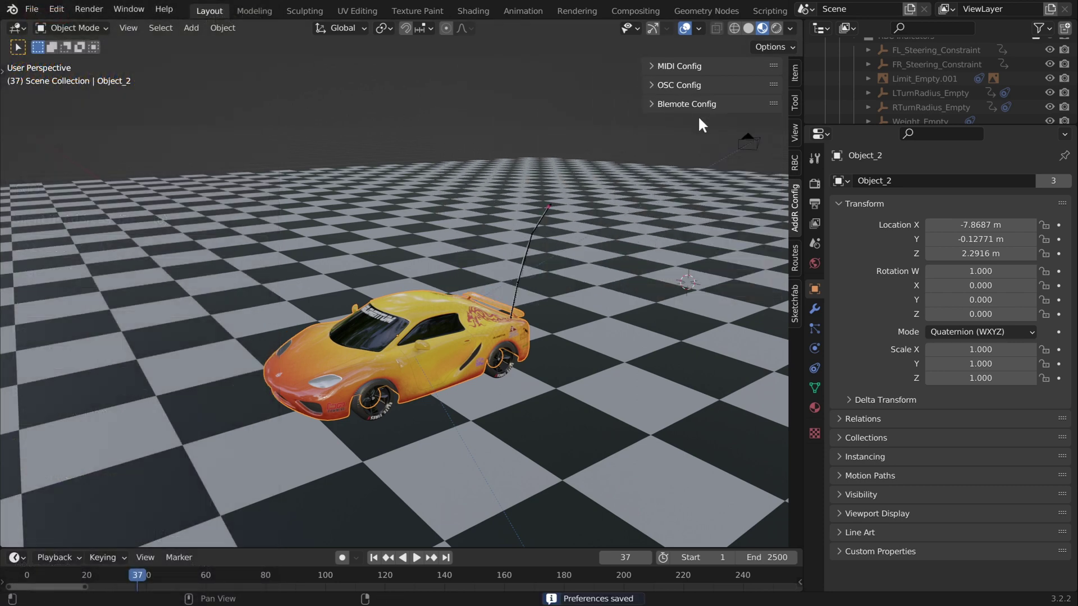
- Look through the route tools and system routes, leaving the project routes expanded
click(794, 258)
click(683, 66)
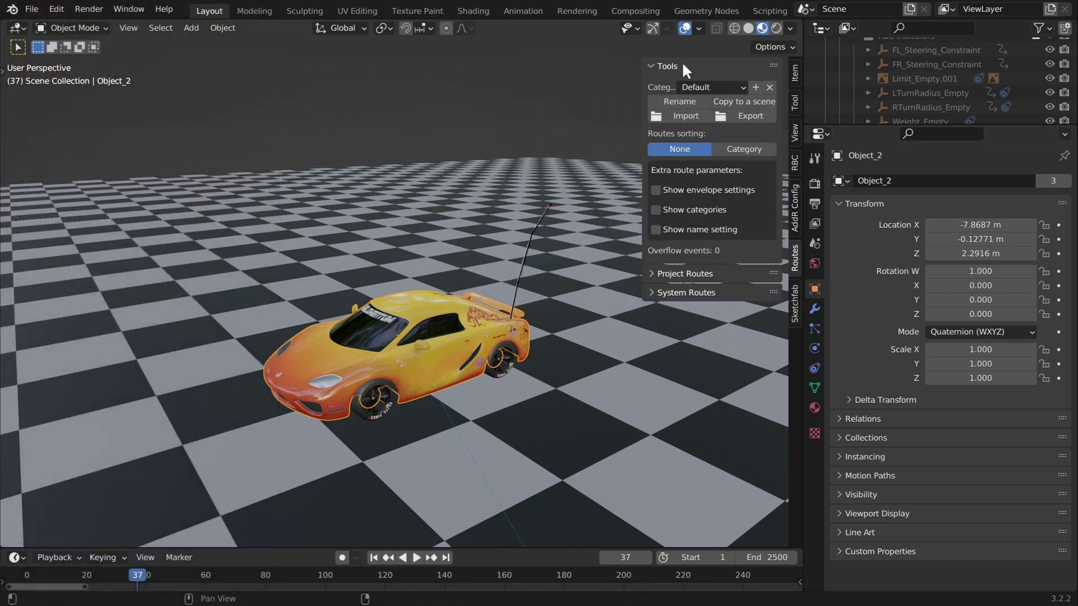
click(683, 67)
click(686, 85)
click(686, 85)
click(686, 106)
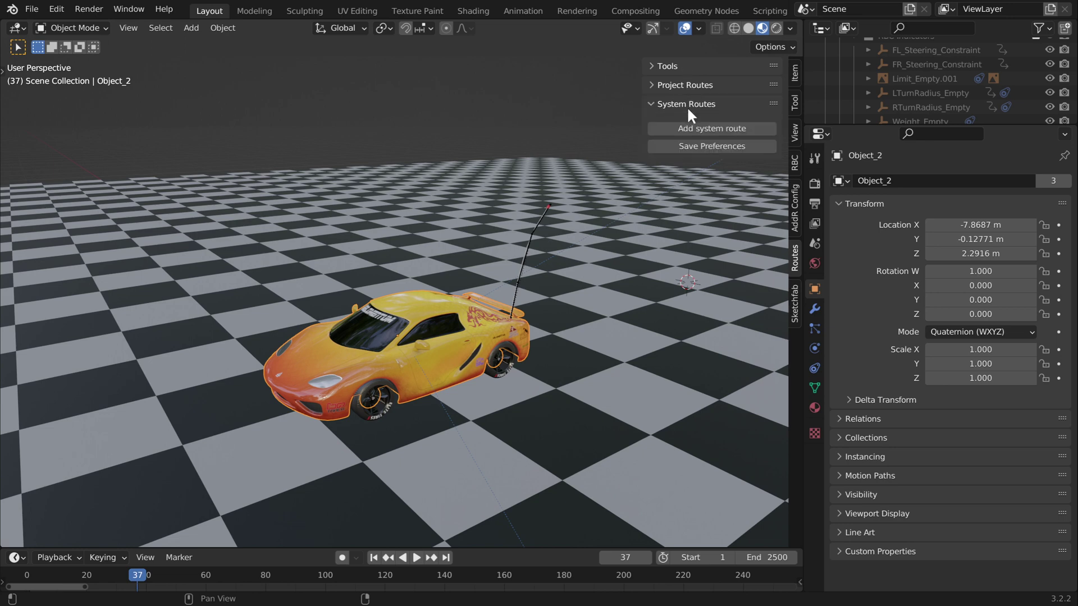
click(686, 107)
click(690, 85)
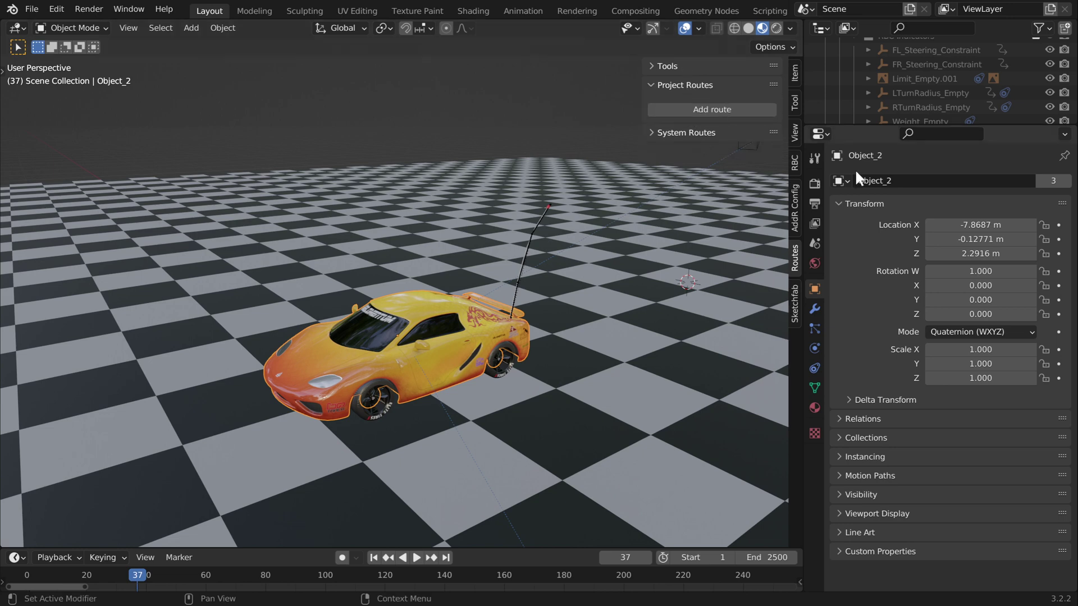
- Create a realtime route for the X location of the car body Object_2
right_click(955, 225)
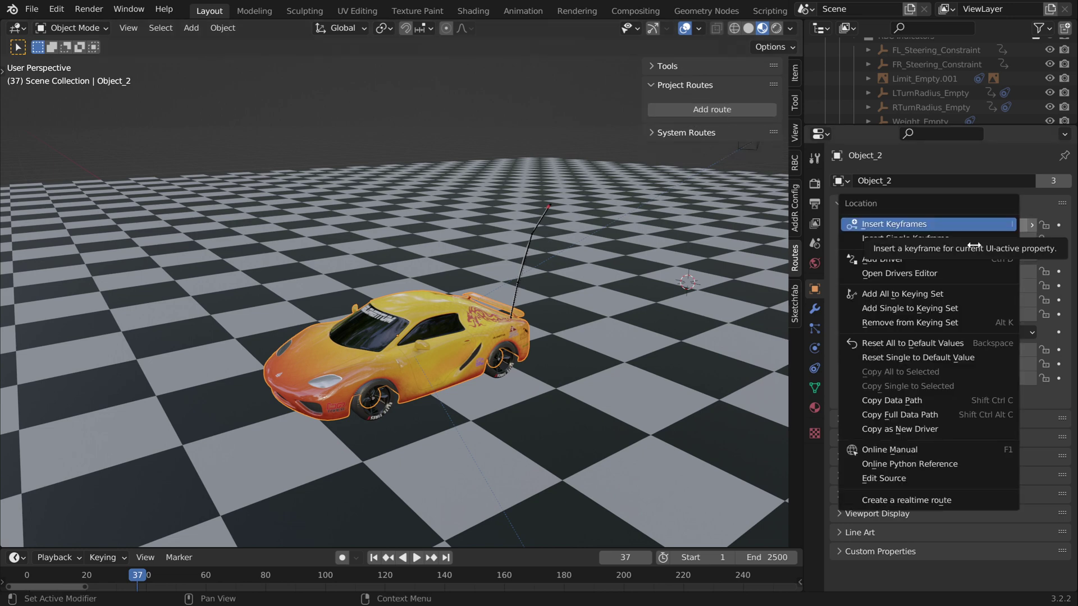
click(928, 501)
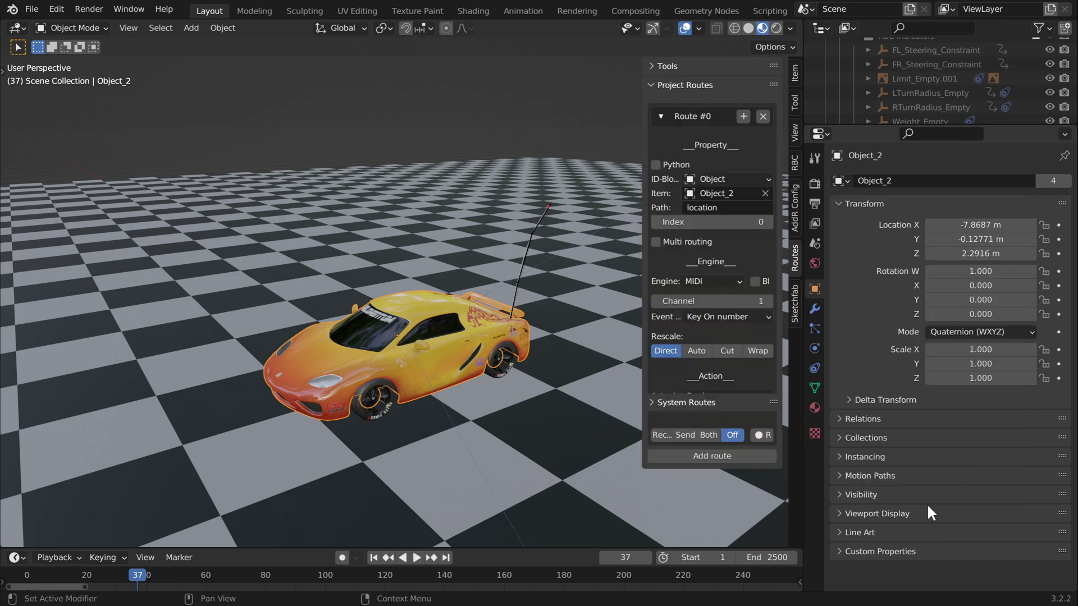
drag(642, 152, 530, 149)
click(703, 181)
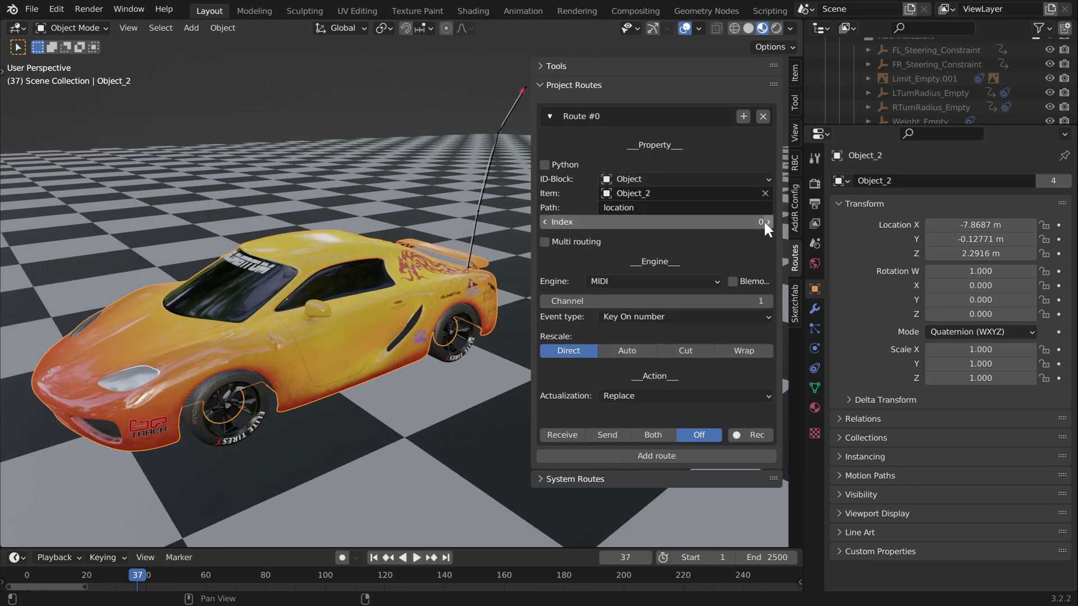
drag(962, 225, 921, 225)
right_click(962, 225)
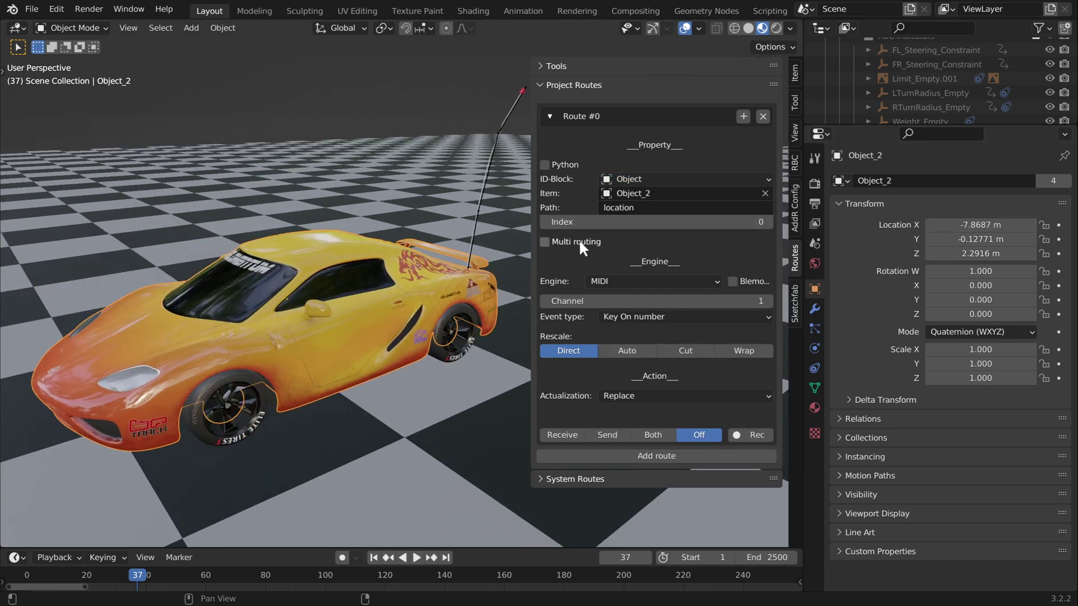
- Set the location route's engine to OSC, pick the address /jVSlider_0/active and set the route to Receive
click(671, 278)
click(659, 311)
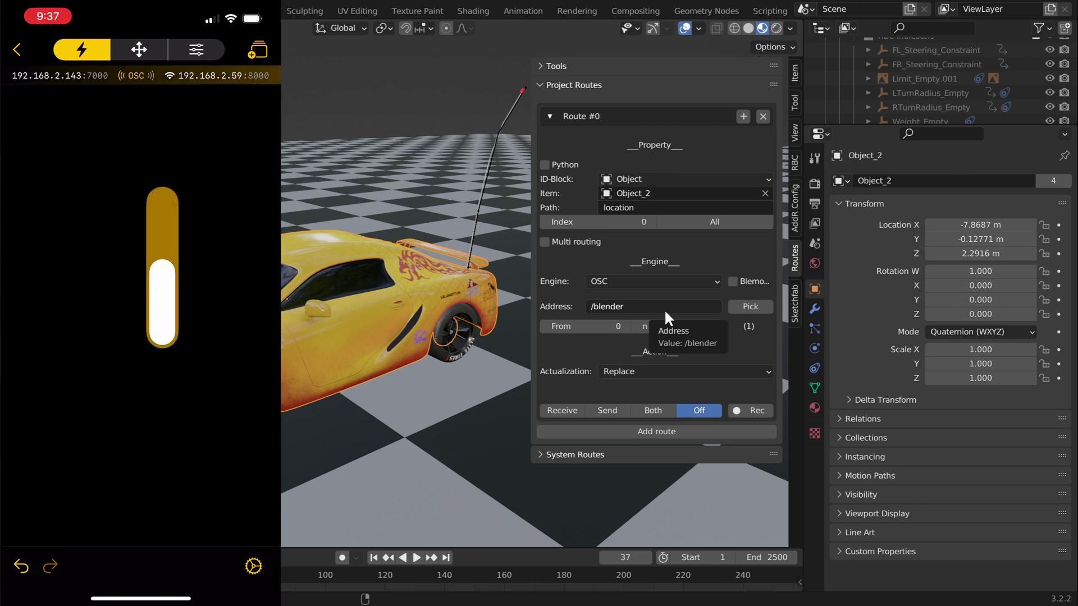
click(746, 308)
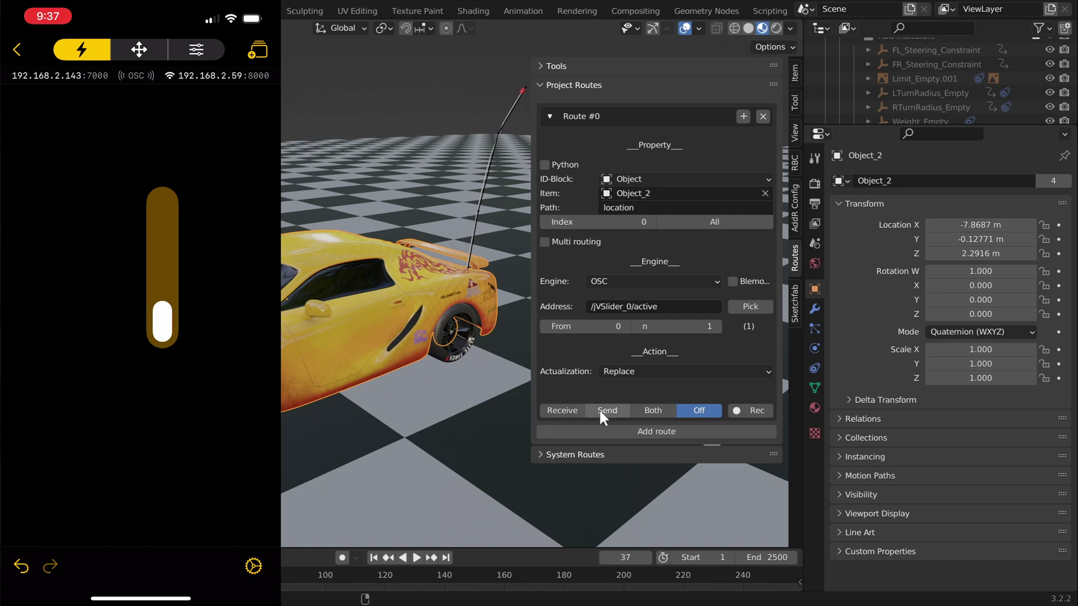
click(567, 411)
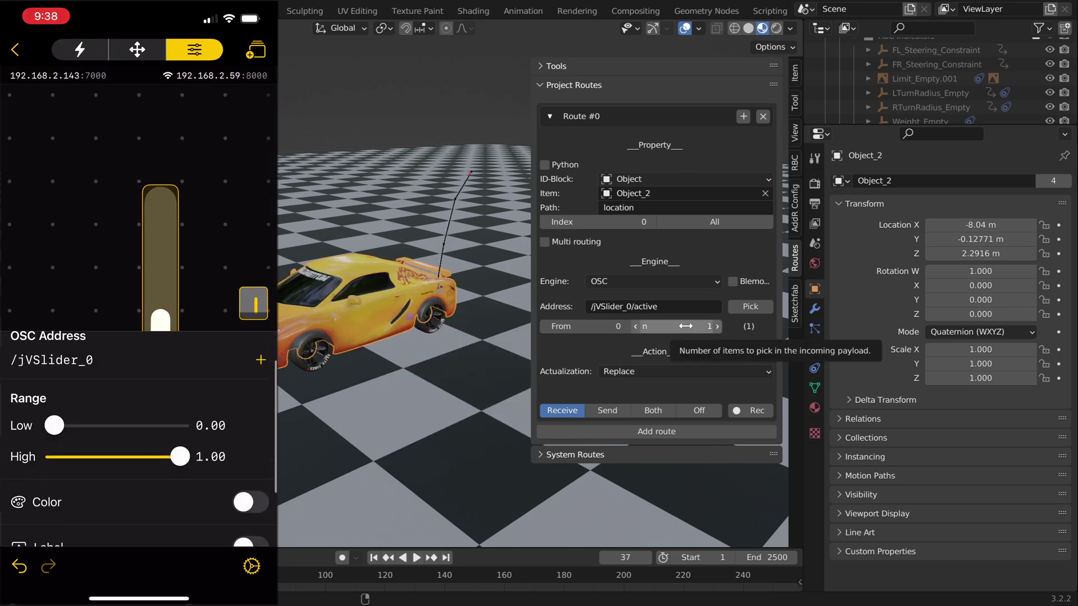
- Test the location route with the phone's vertical slider in live mode and re-pick its address as /jVSlider_0
click(79, 50)
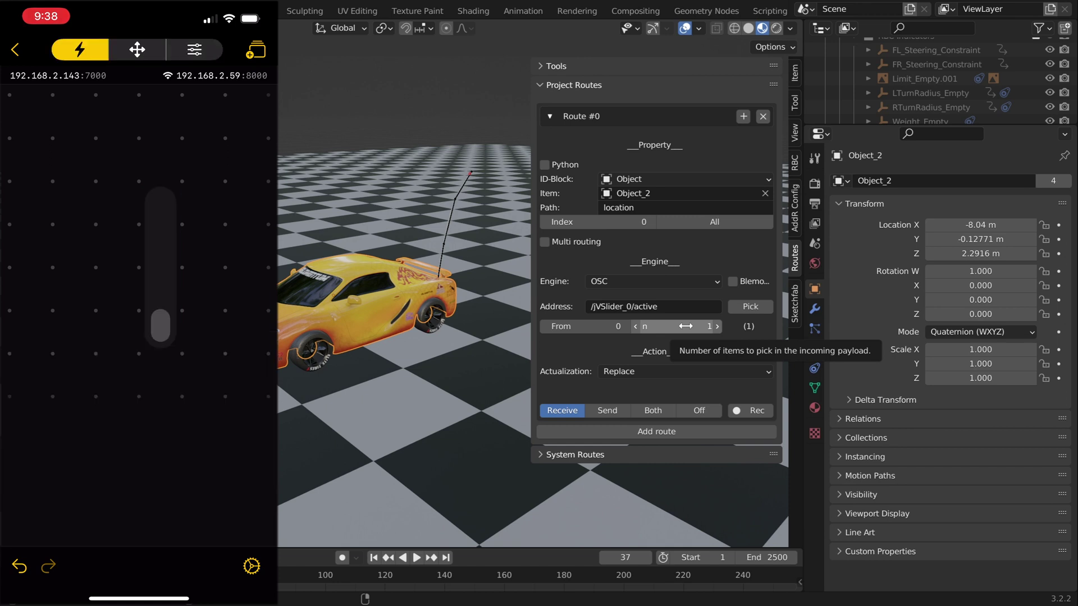
drag(161, 337, 161, 191)
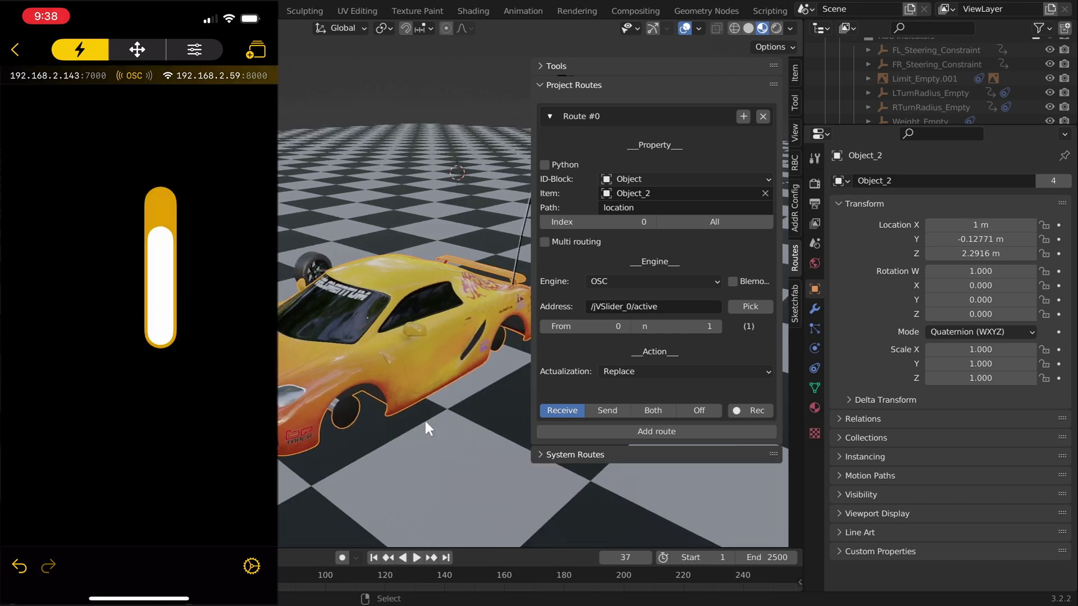
shift+middle_drag(425, 421, 425, 421)
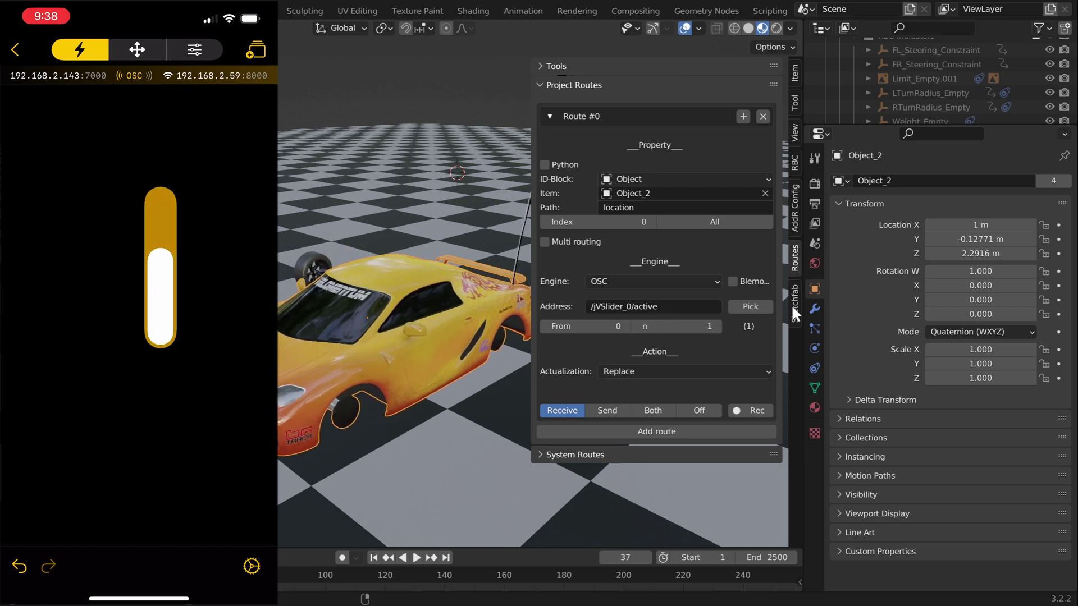
click(758, 304)
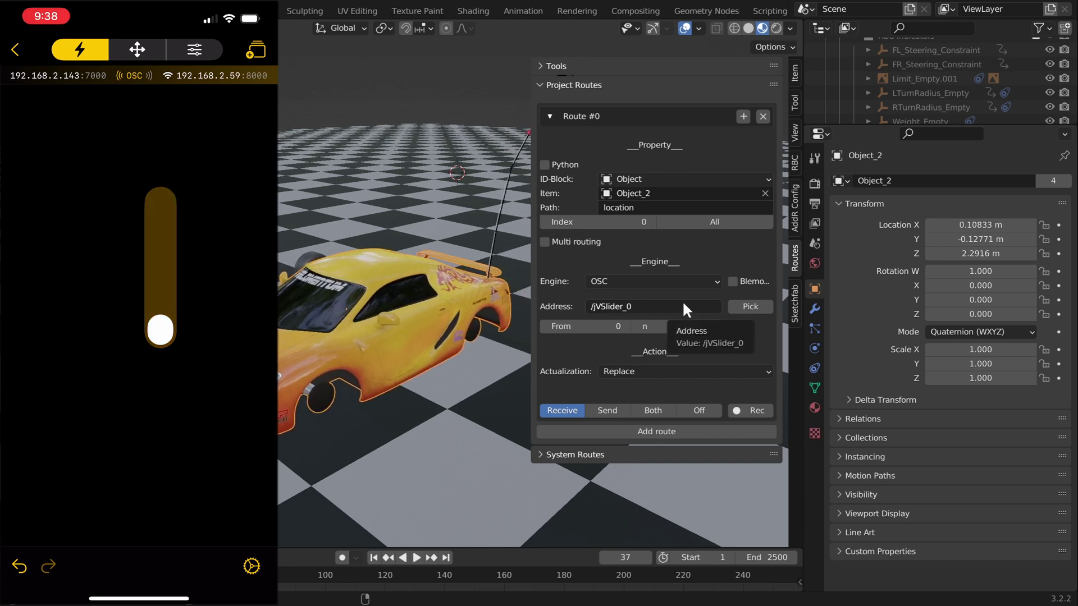
drag(161, 194, 161, 331)
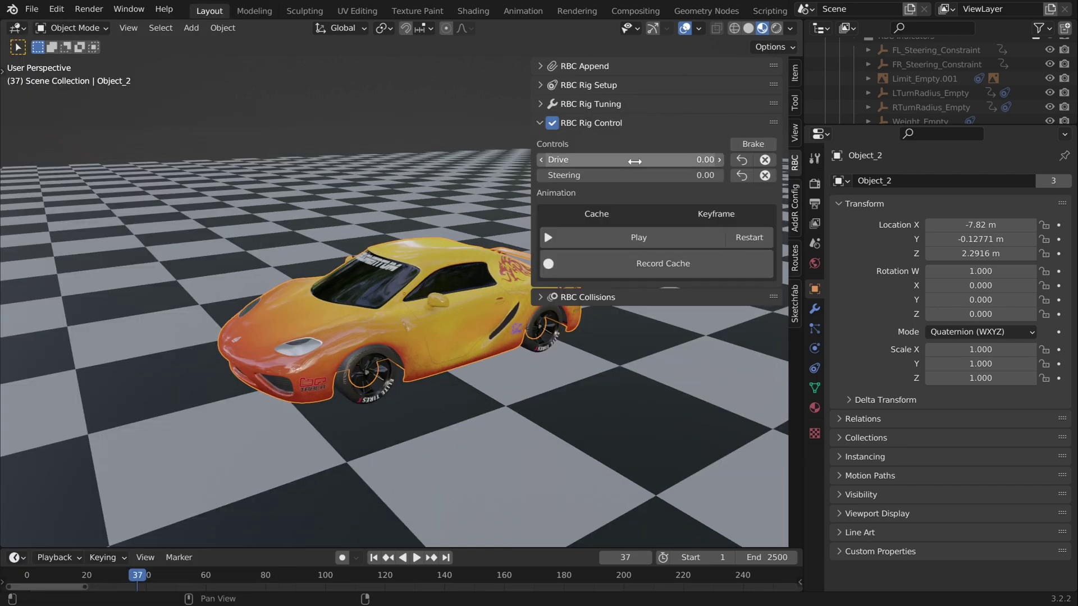
- Create a realtime route for Rig Control's ["Drive"] property, using the OSC engine with address /jVSlider_0 and set to Receive
right_click(635, 161)
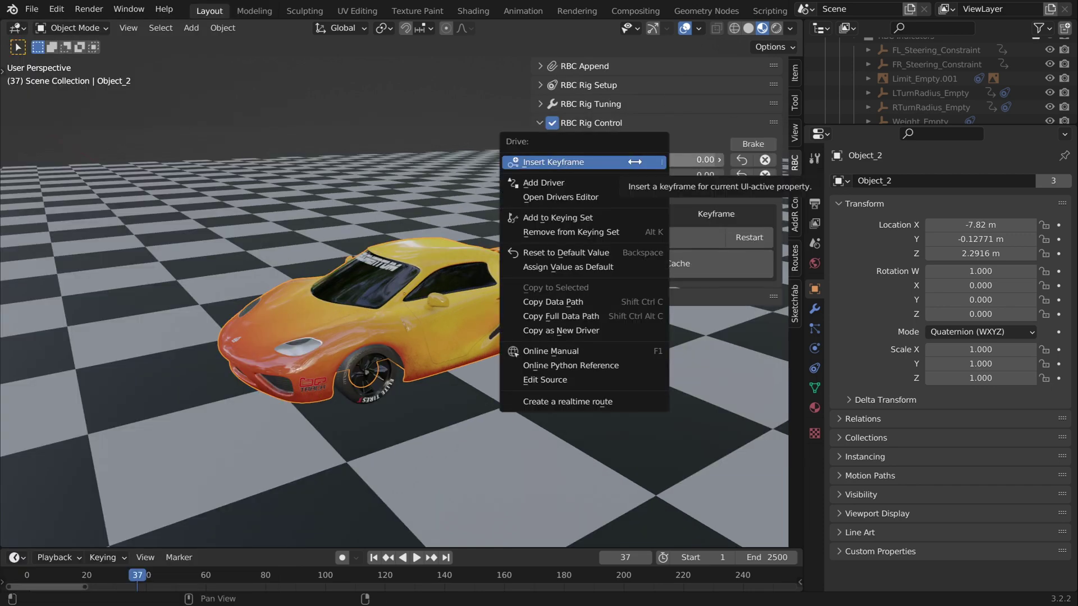
click(595, 403)
click(795, 258)
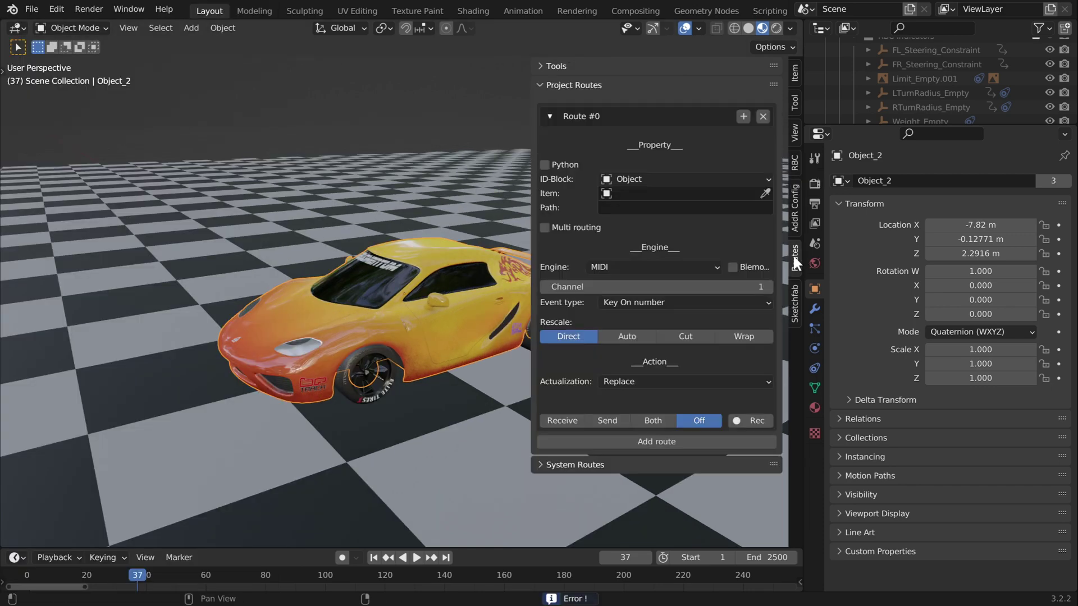
click(752, 196)
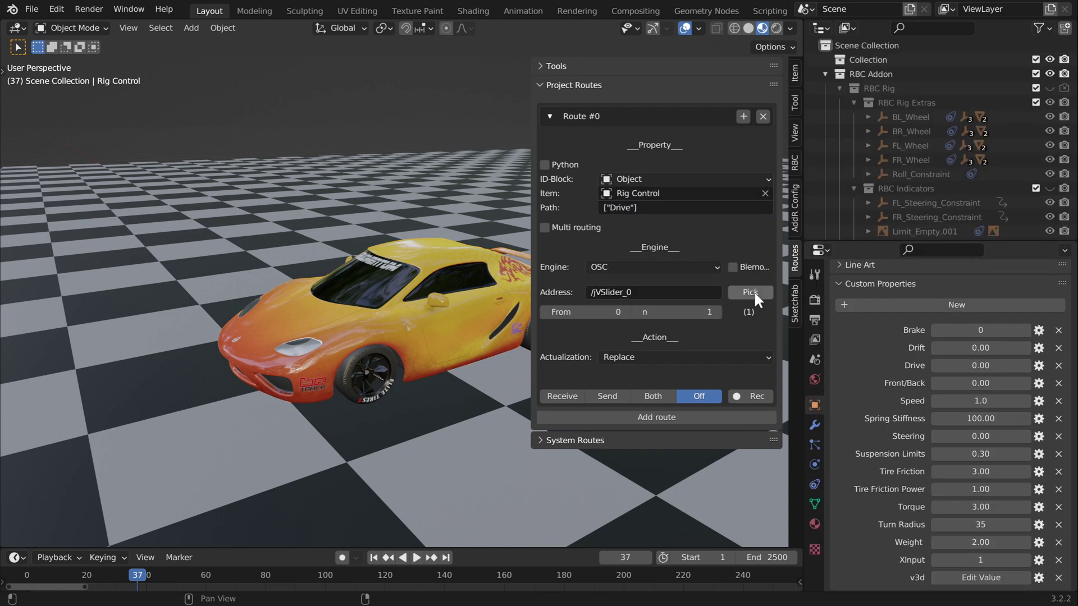
click(659, 393)
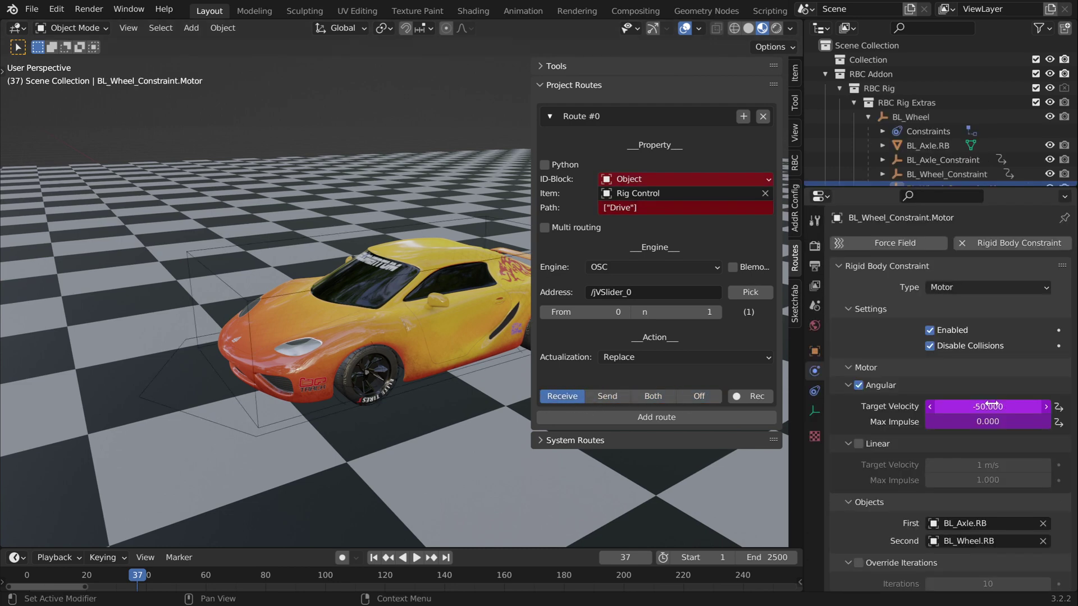
- Examine the driver expression and input variables behind the BL_Wheel_Constraint.Motor target velocity in the Drivers Editor
right_click(991, 405)
click(944, 408)
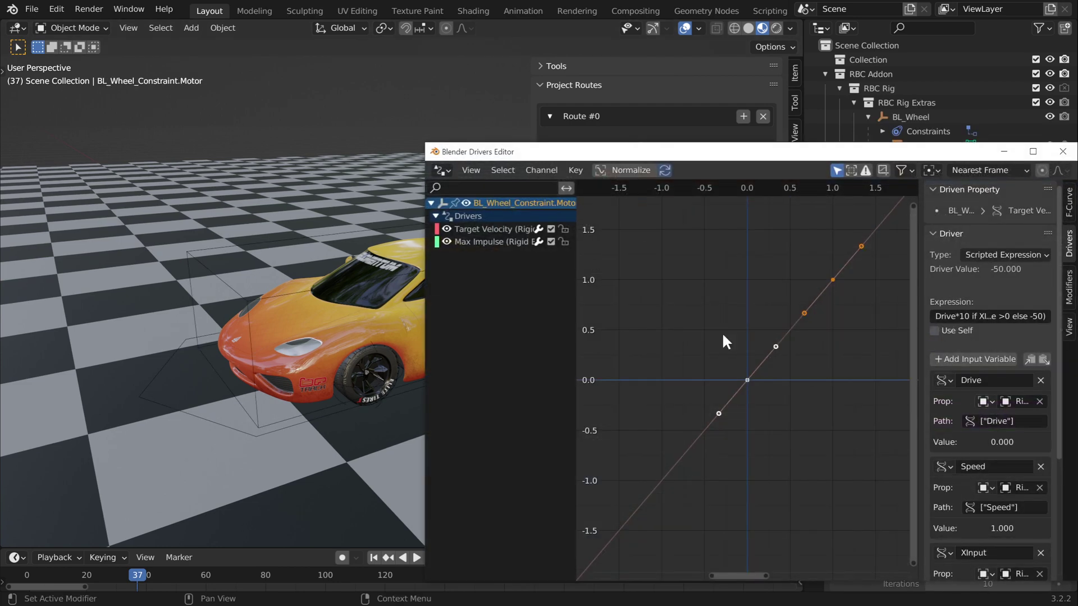
double_click(773, 159)
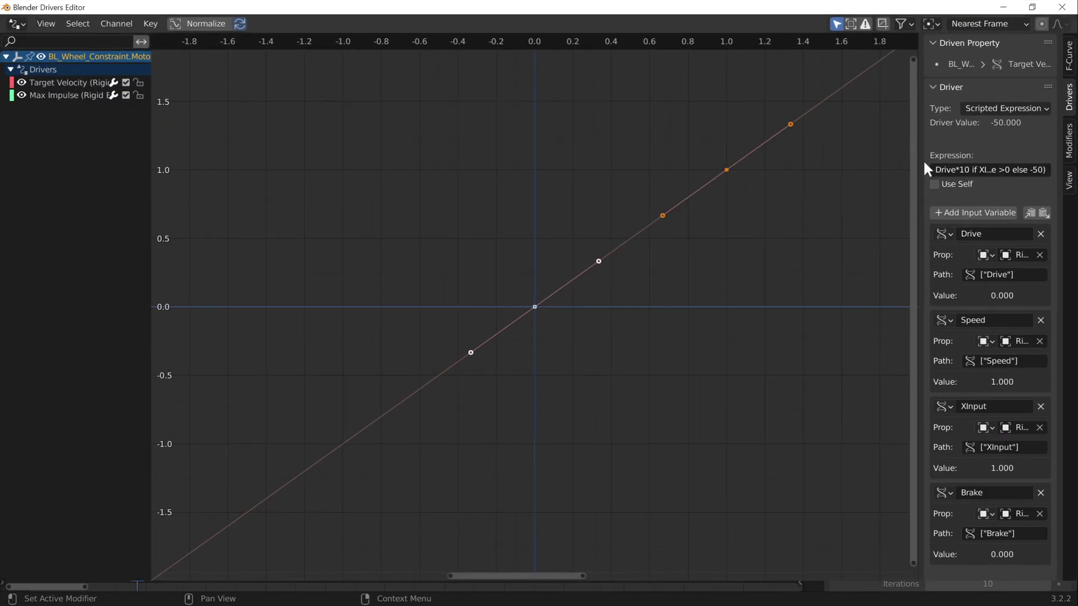
drag(917, 142, 722, 159)
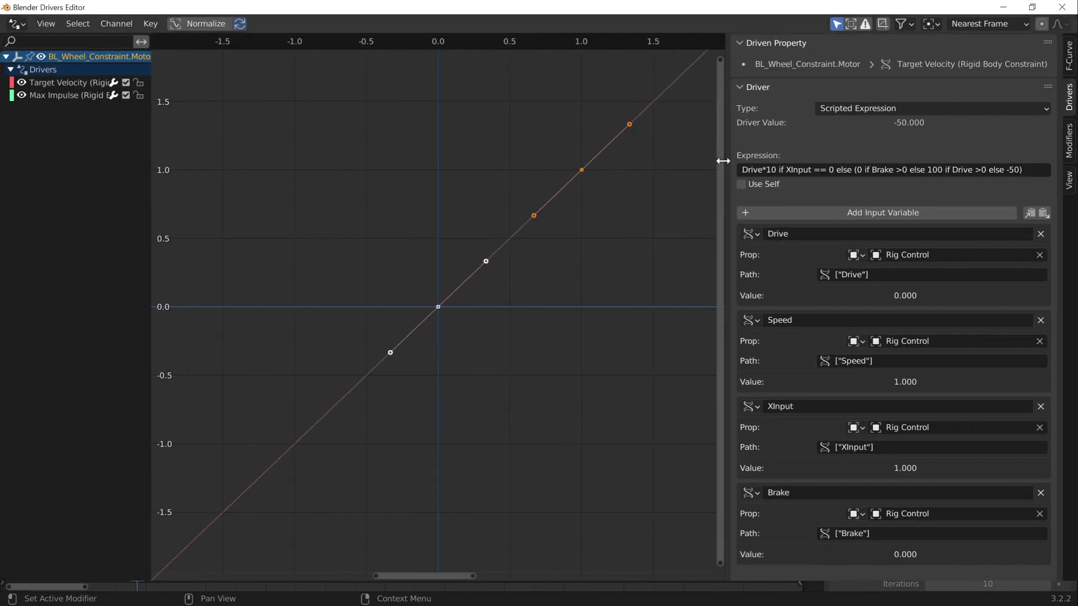
click(1062, 6)
- Add a sphere empty to the scene and move it above the car
key(shift+a)
mouse_move(236, 198)
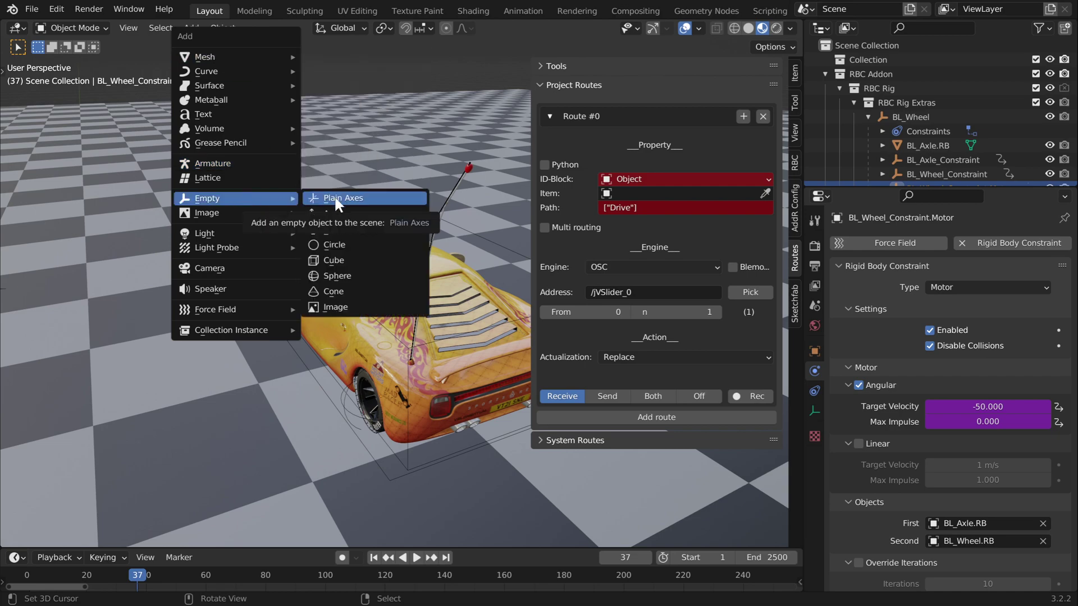
click(345, 278)
scroll(343, 252, down, 3)
middle_drag(329, 241, 298, 232)
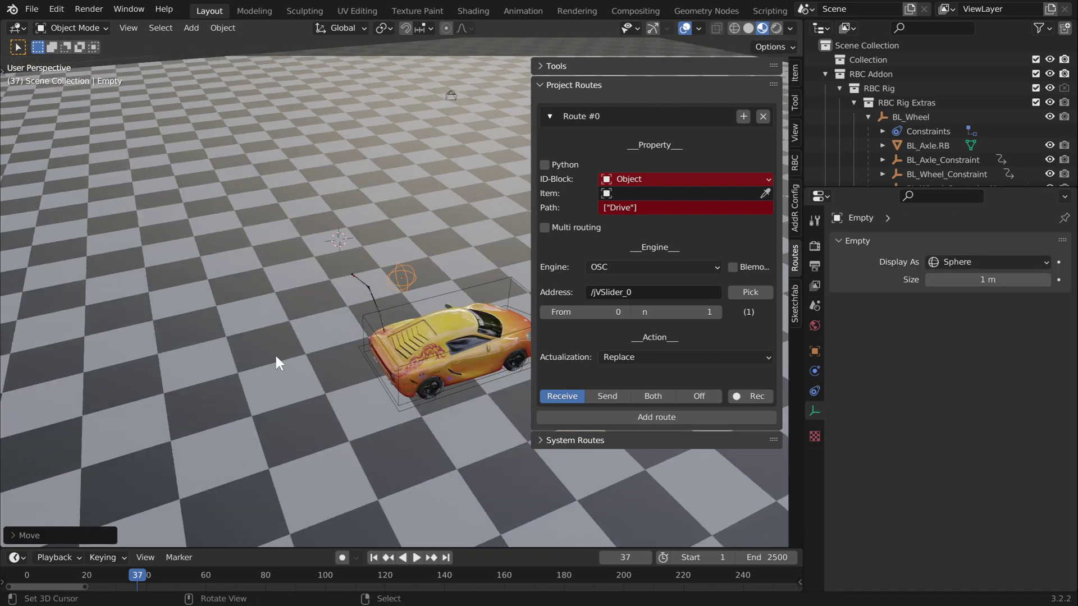
- Set the sphere empty's X, Y and Z location to 0 m
middle_drag(275, 355, 440, 365)
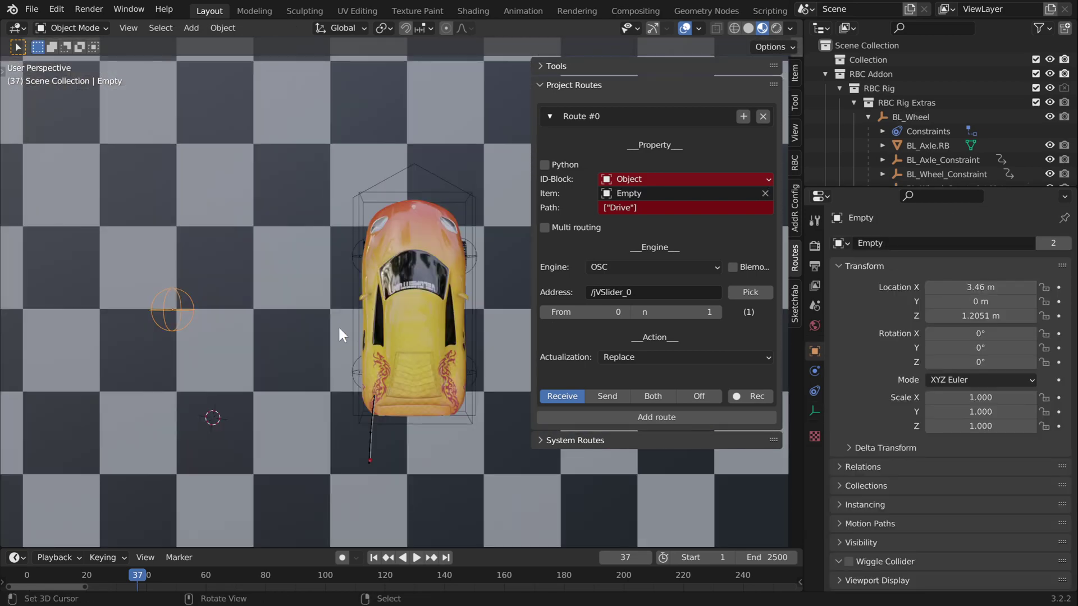
middle_drag(334, 332, 361, 234)
middle_drag(405, 382, 536, 350)
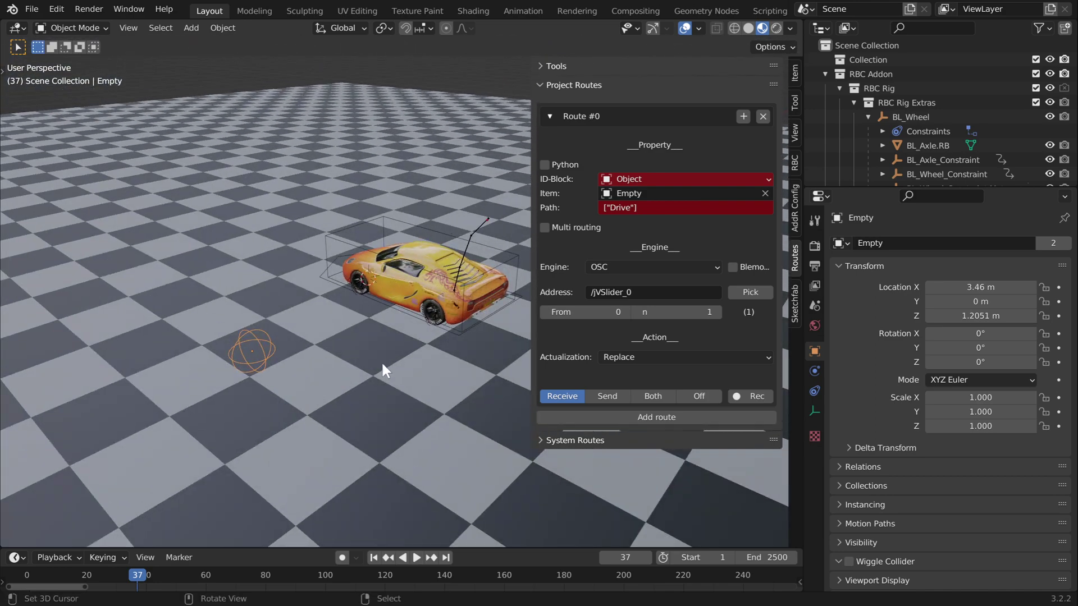
drag(952, 288, 952, 316)
text(0)
key(Return)
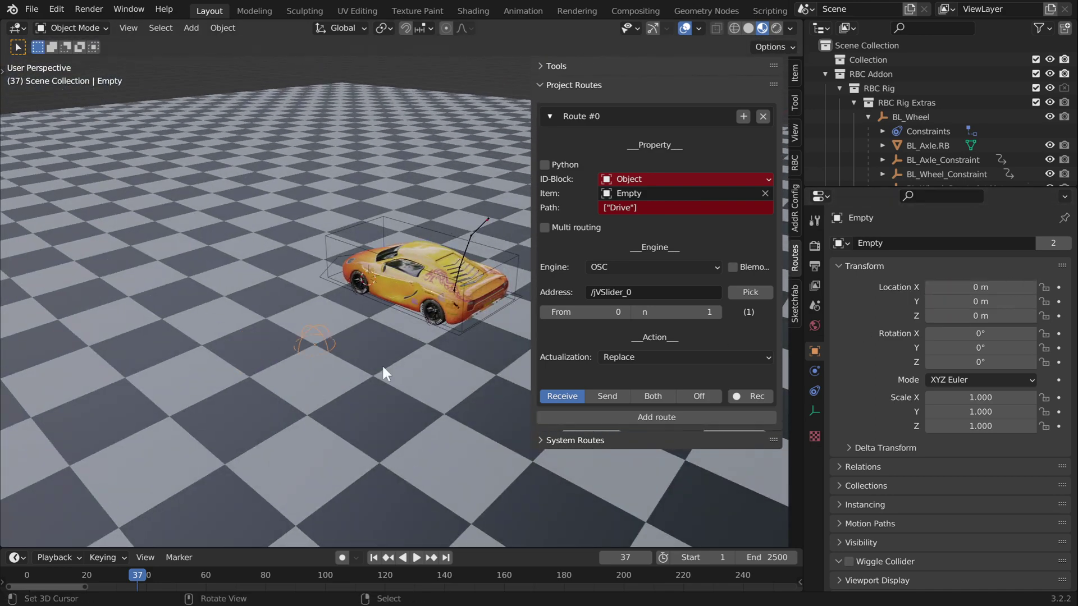
- Create a realtime route for the empty's location and delete the old ["Drive"] route
middle_drag(331, 373, 325, 344)
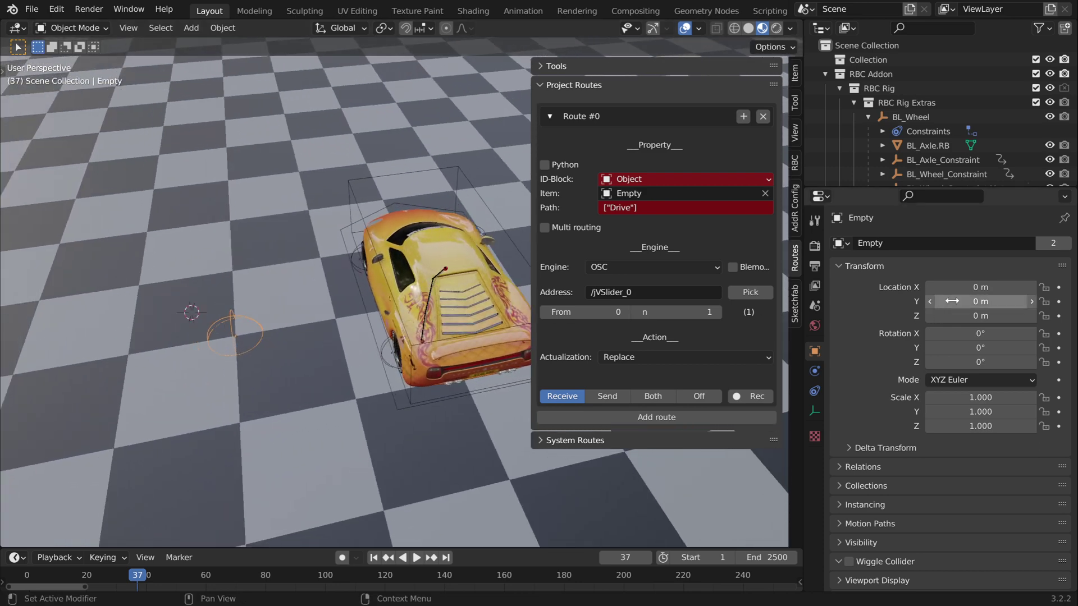
right_click(973, 298)
click(973, 314)
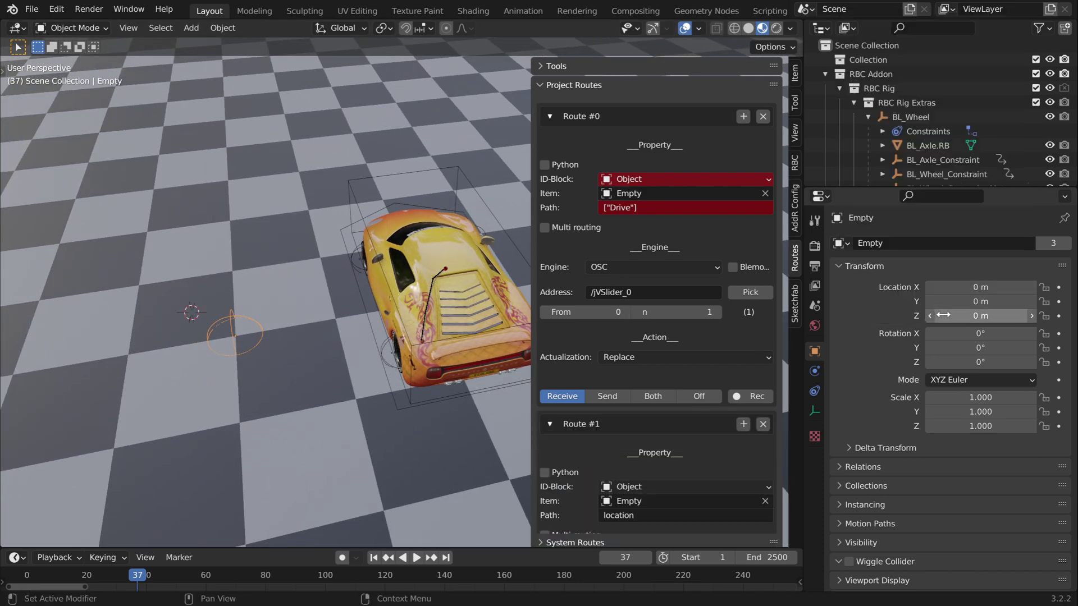
click(763, 116)
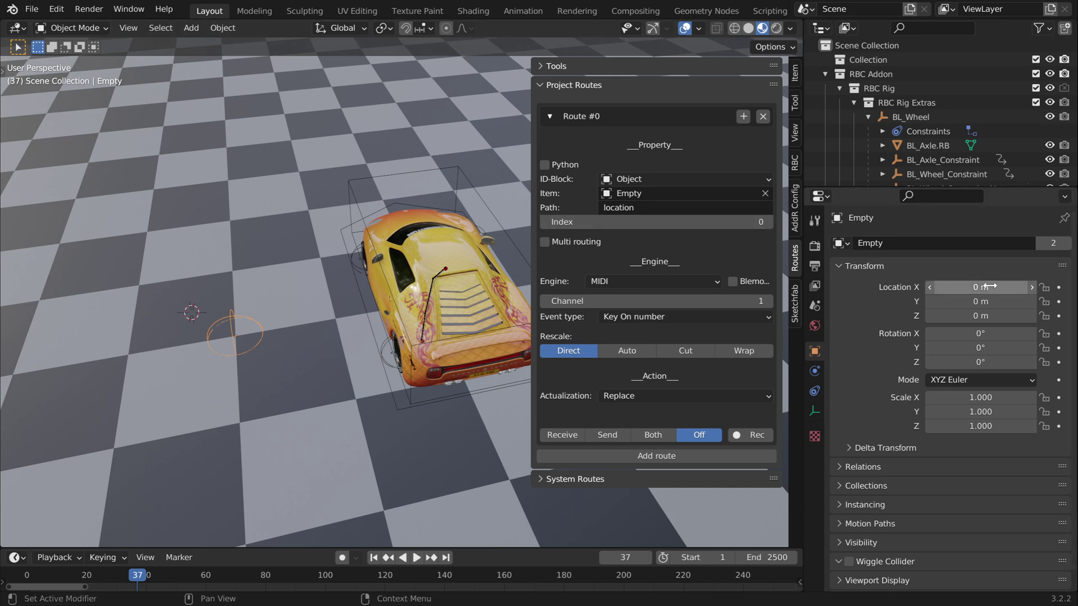
- Try the location route's axis index at 2 and 1, and return it to 0
drag(950, 286, 955, 316)
click(770, 222)
click(770, 222)
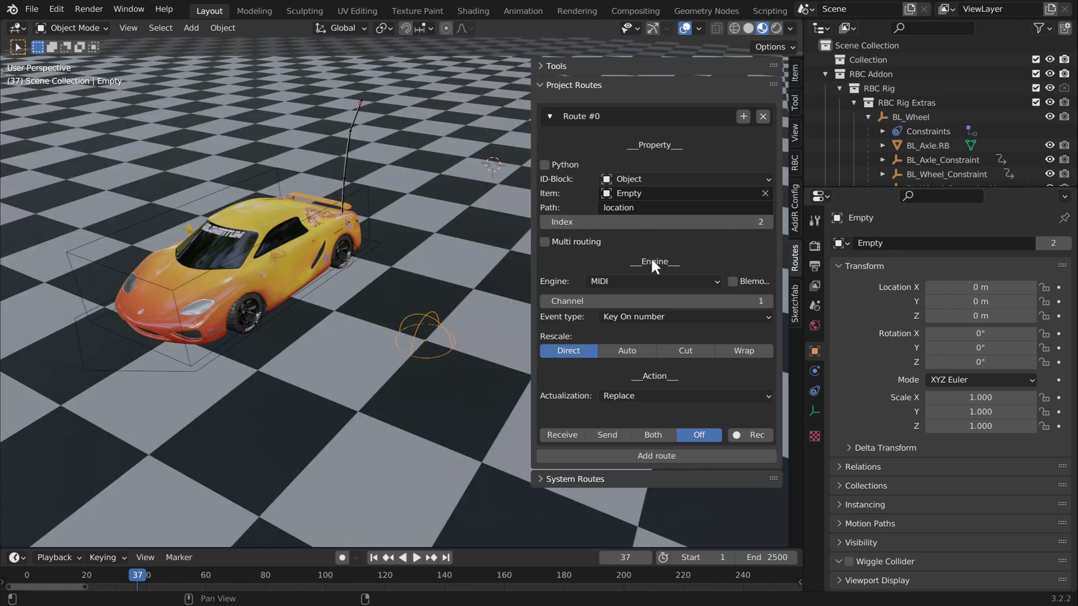
mouse_move(975, 287)
mouse_down()
mouse_move(921, 287)
mouse_move(975, 287)
mouse_up()
click(547, 223)
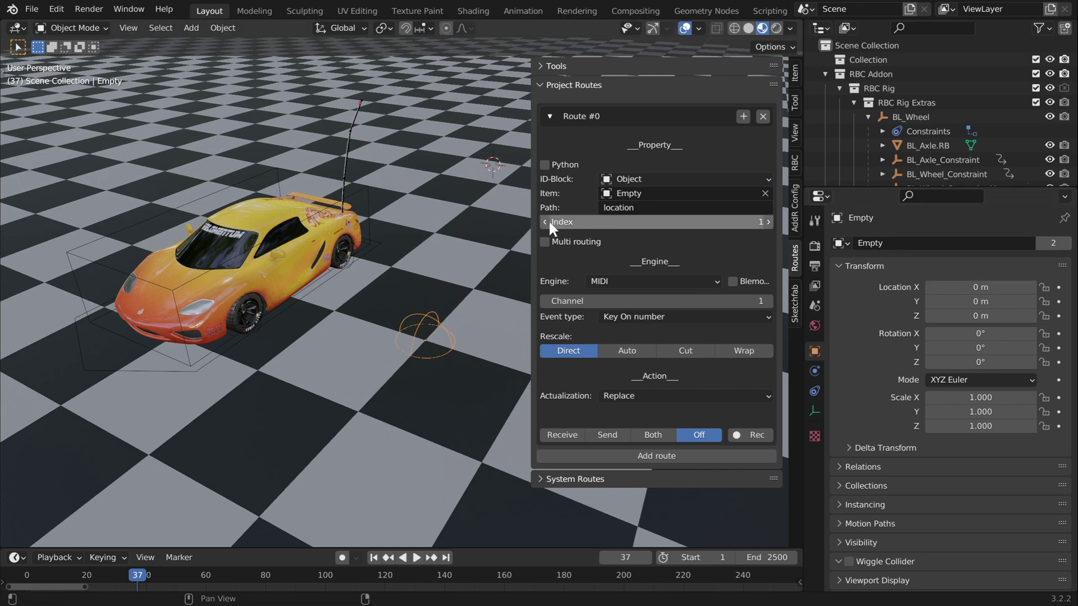
click(546, 222)
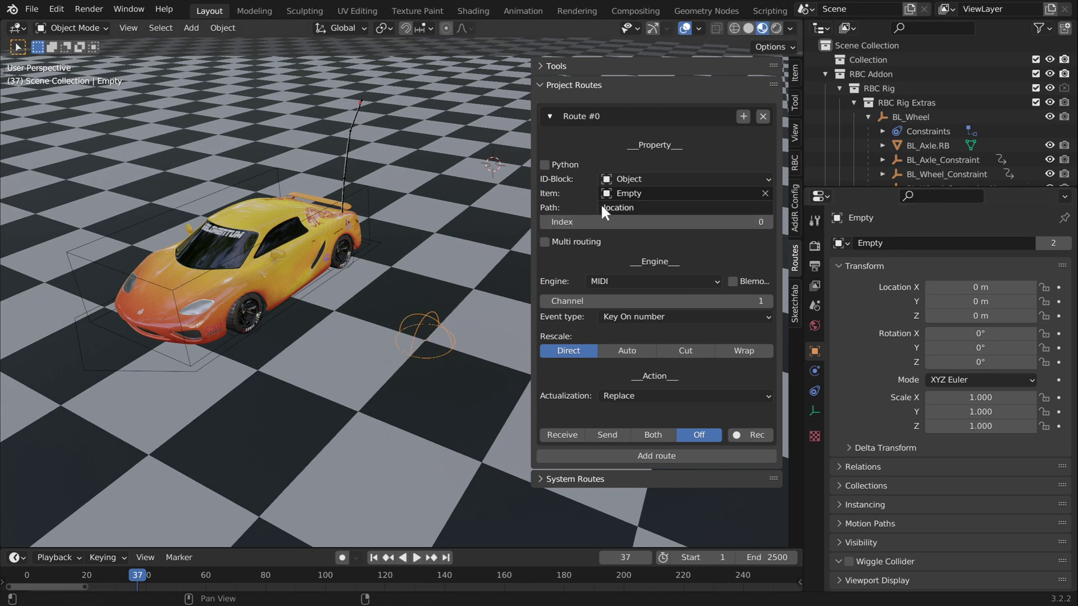
- Switch the location route's engine to OSC, pick the phone's first joystick as its address and set it to Receive
click(692, 283)
click(674, 311)
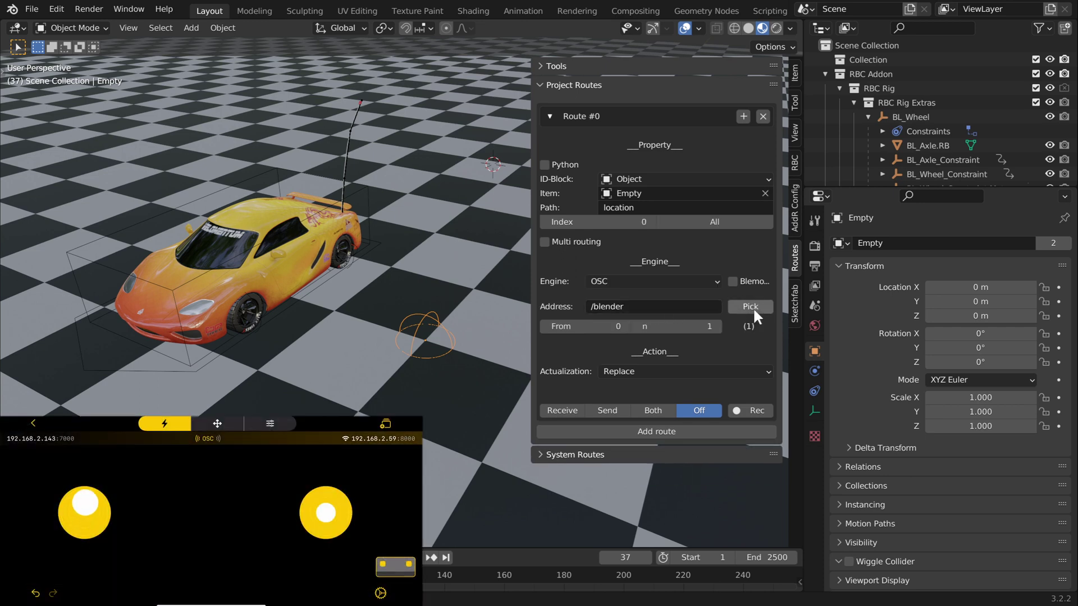
click(753, 307)
click(753, 308)
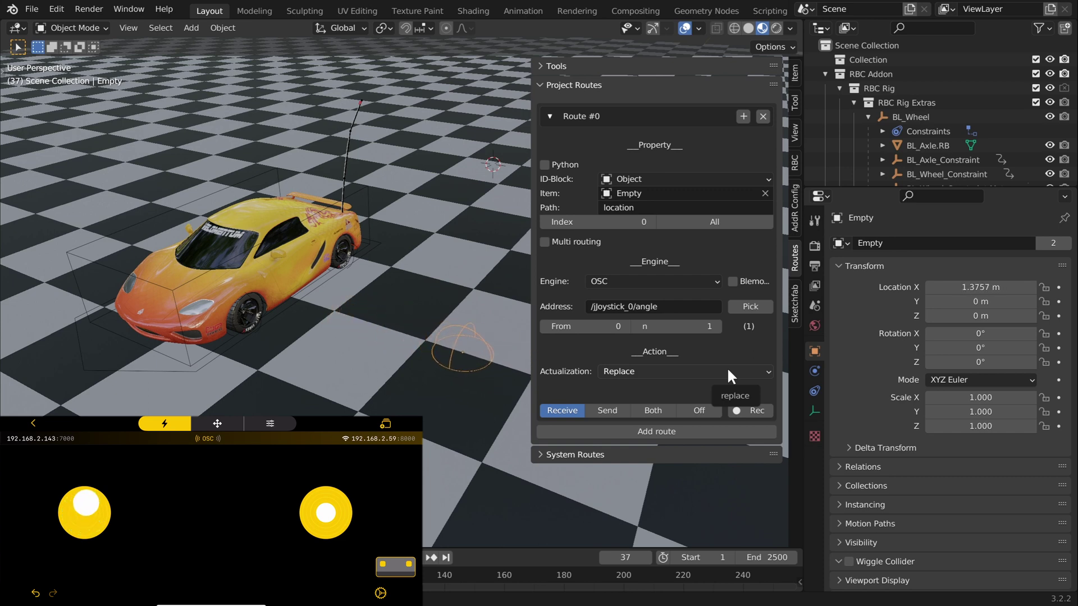
- Change the route's address to /jJoystick_0/x and test the joystick's effect on the empty during playback
click(671, 307)
key(End)
key(BackSpace)
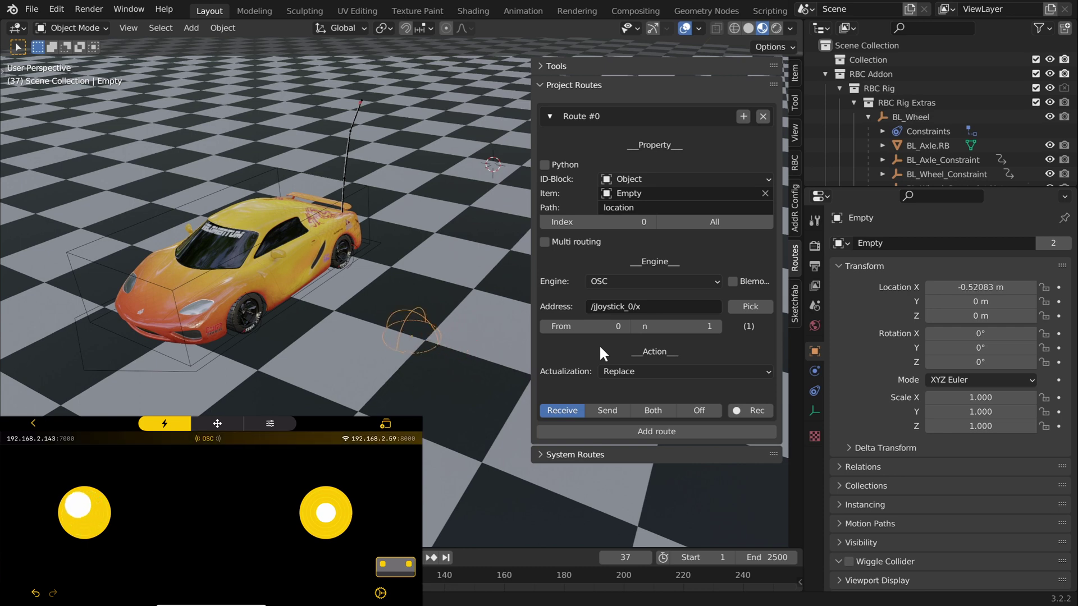
key(space)
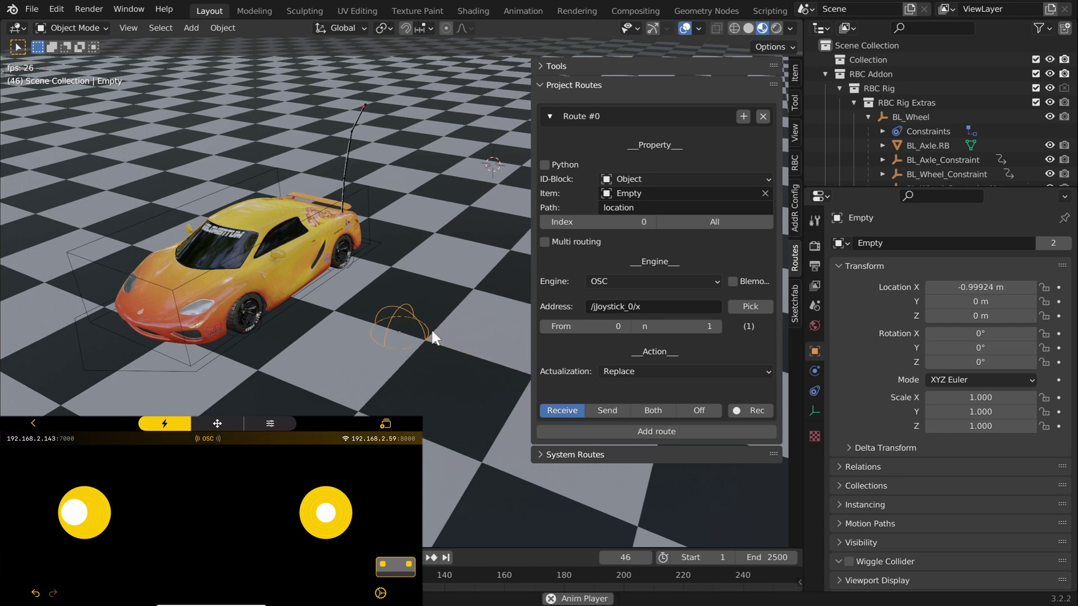
key(Escape)
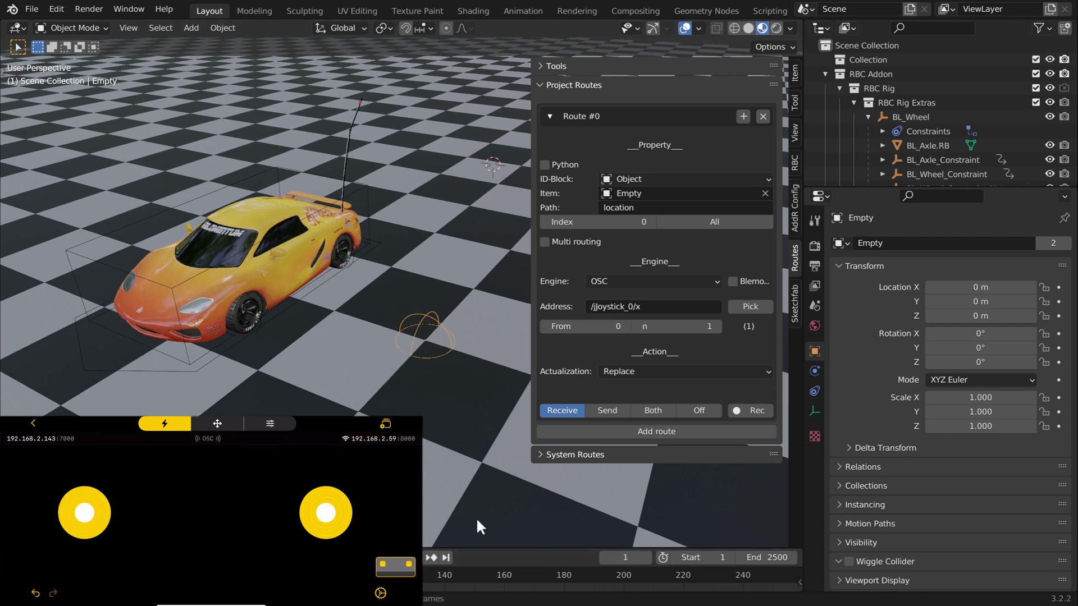
- Copy the empty's Location X as a new driver, paste it onto the rig's Steering control and test it in playback
right_click(989, 287)
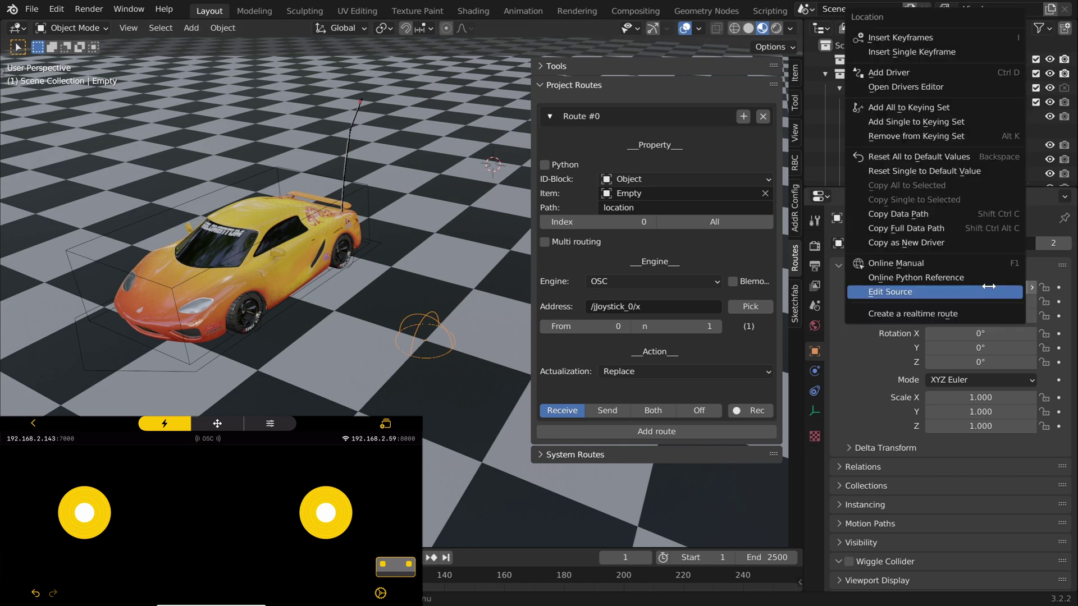
click(958, 242)
click(795, 163)
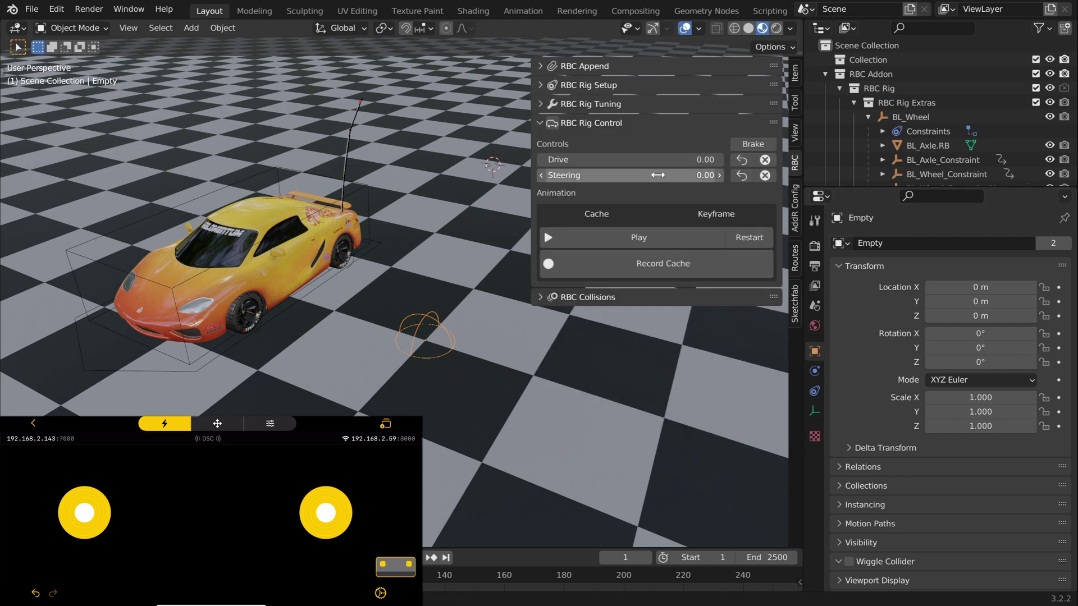
right_click(652, 175)
click(652, 209)
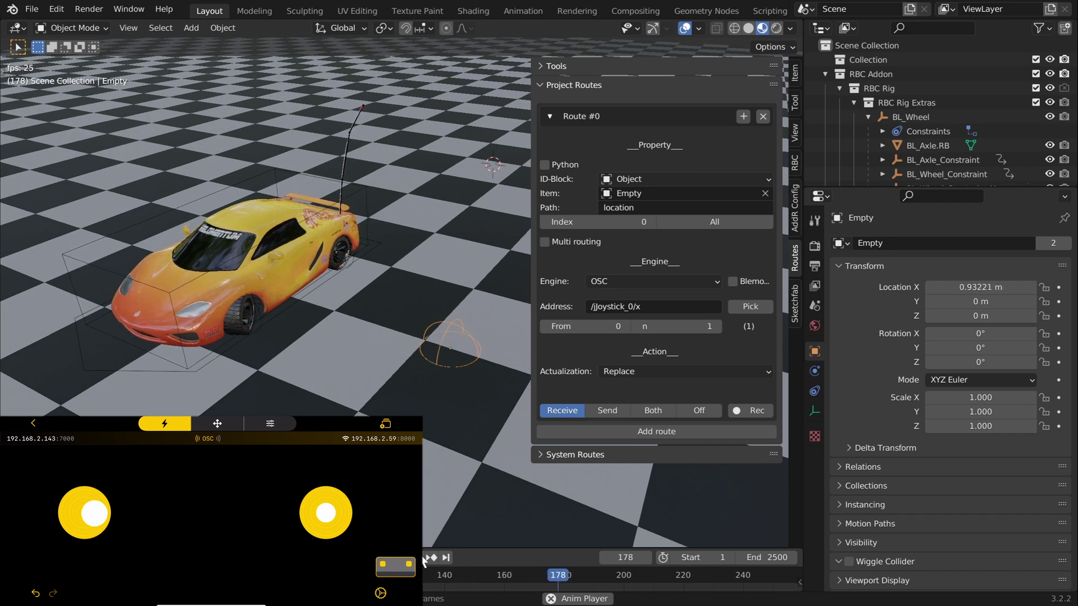
key(Escape)
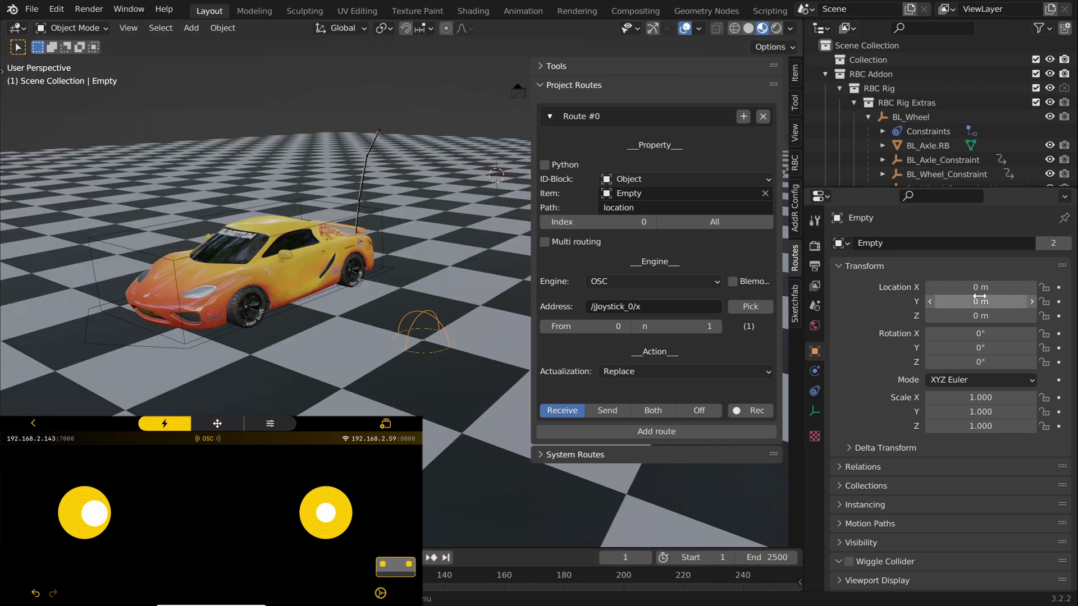
- Create a second realtime route for the empty's location and set its index to 1 for the Y axis
mouse_move(981, 301)
mouse_down()
mouse_move(997, 302)
mouse_move(978, 299)
mouse_up()
right_click(981, 302)
click(958, 373)
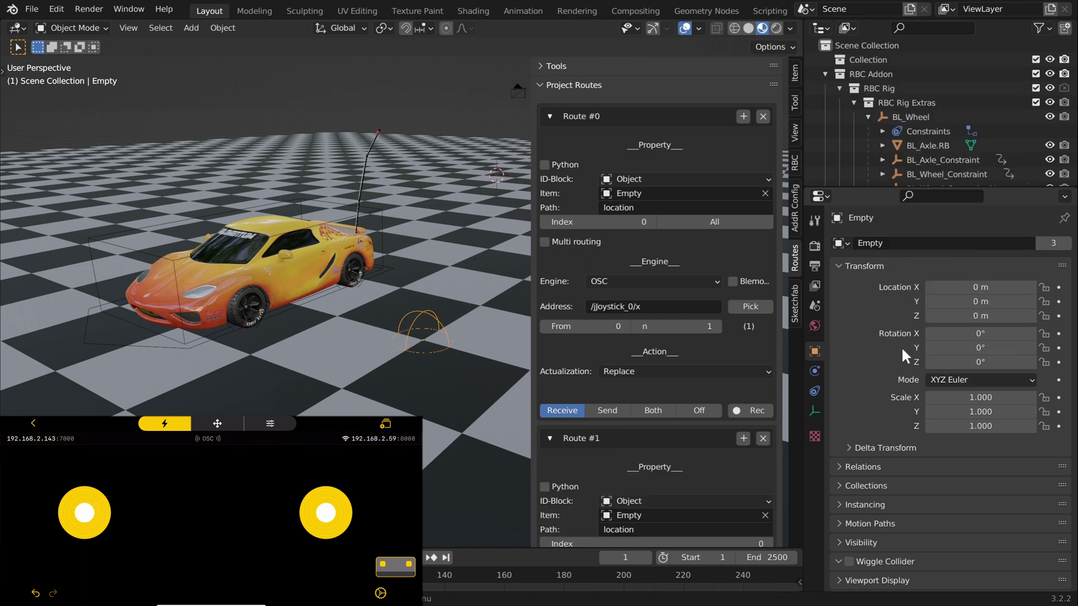
click(551, 116)
click(767, 253)
mouse_move(955, 302)
mouse_down()
mouse_move(977, 302)
mouse_move(965, 301)
mouse_up()
- Set Route #1 to the OSC engine with address /jJoystick_1/y and enable Receive
click(642, 310)
click(642, 344)
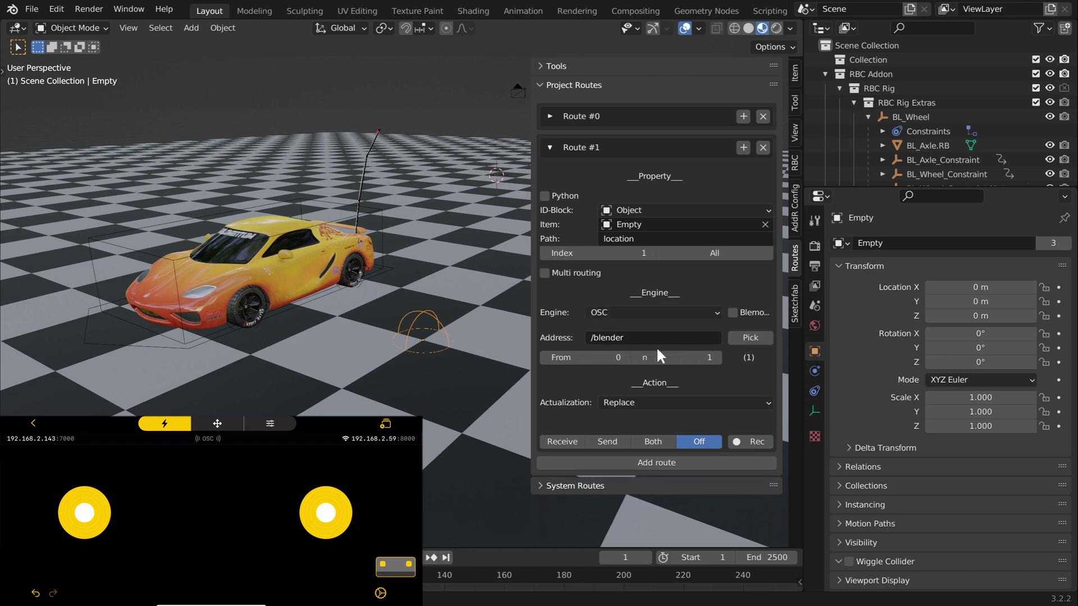
click(750, 337)
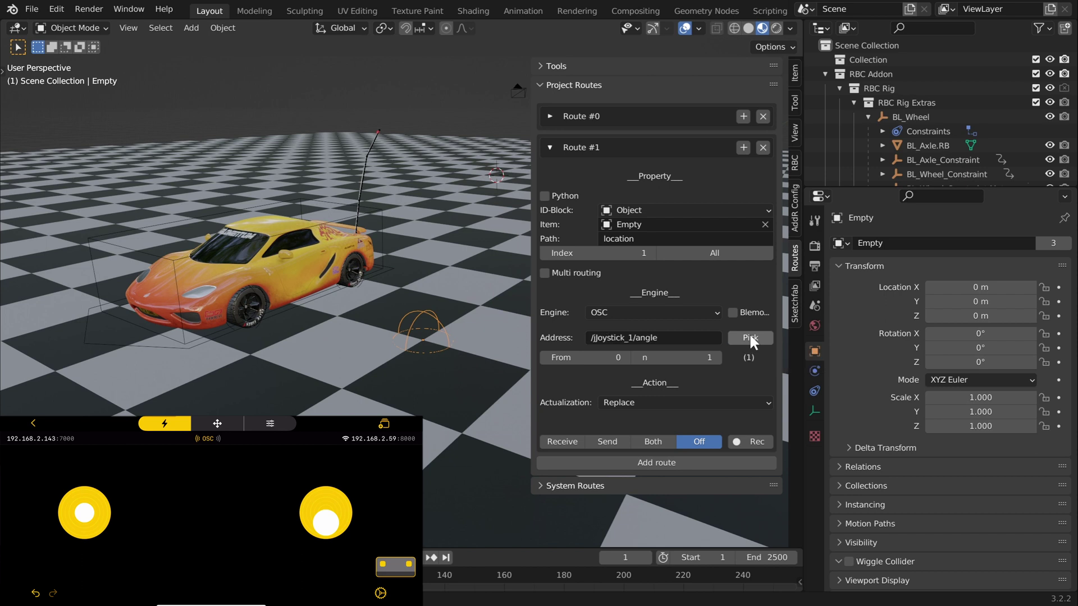
click(750, 337)
click(673, 338)
click(674, 338)
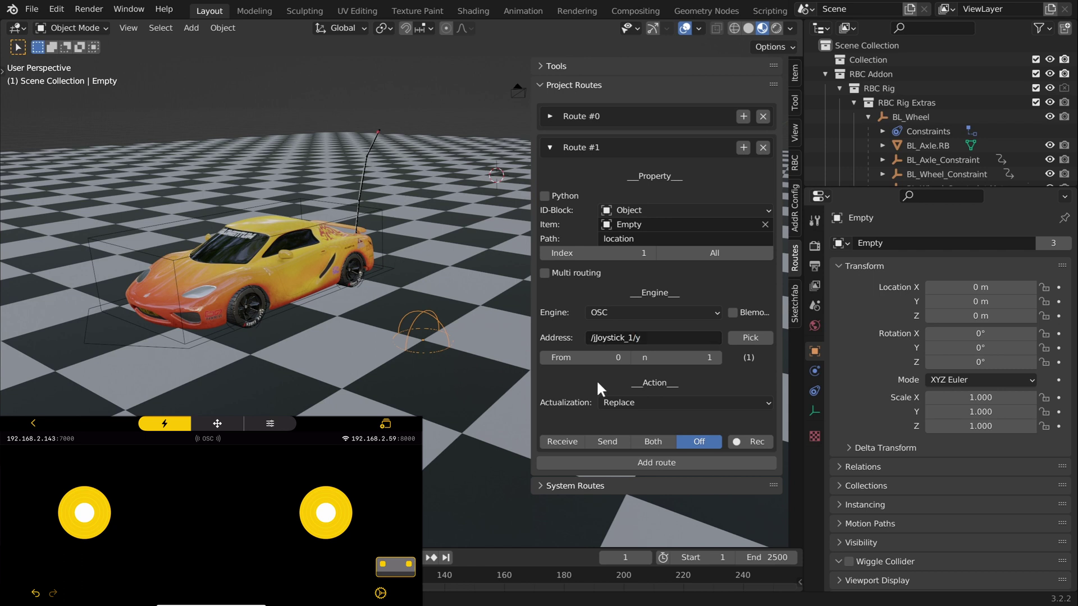
click(578, 440)
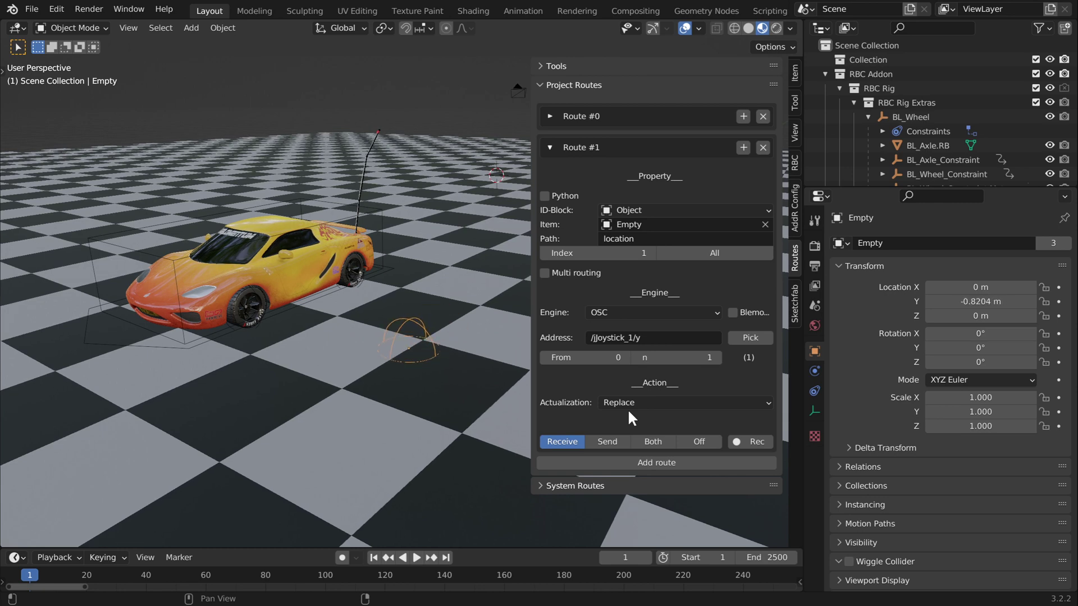
- Copy the empty's Location Y as a new driver, paste it onto the rig's Drive control and play the simulation
right_click(1004, 297)
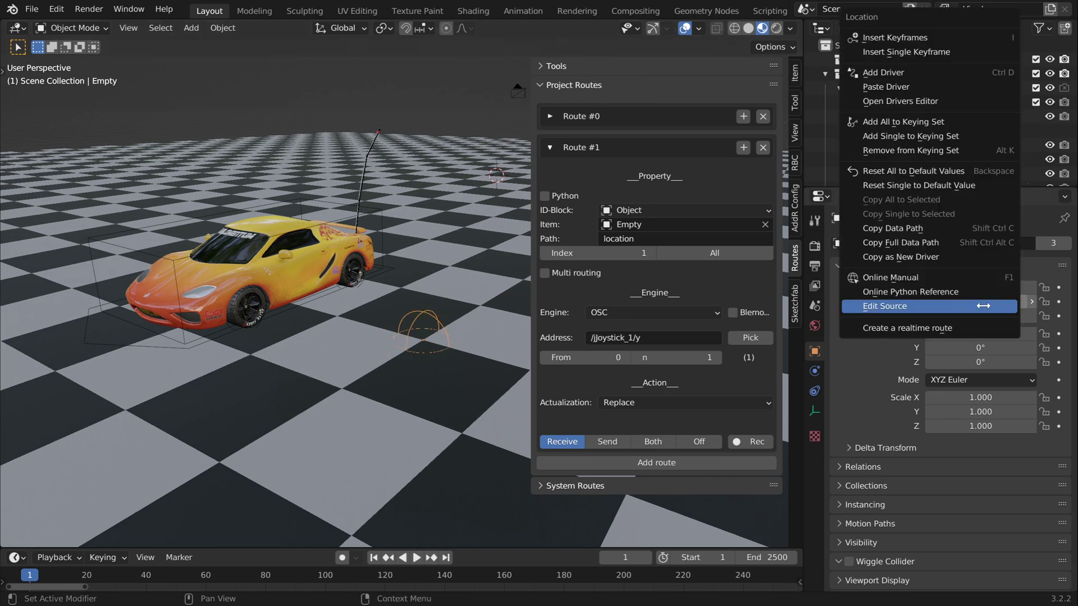
click(936, 256)
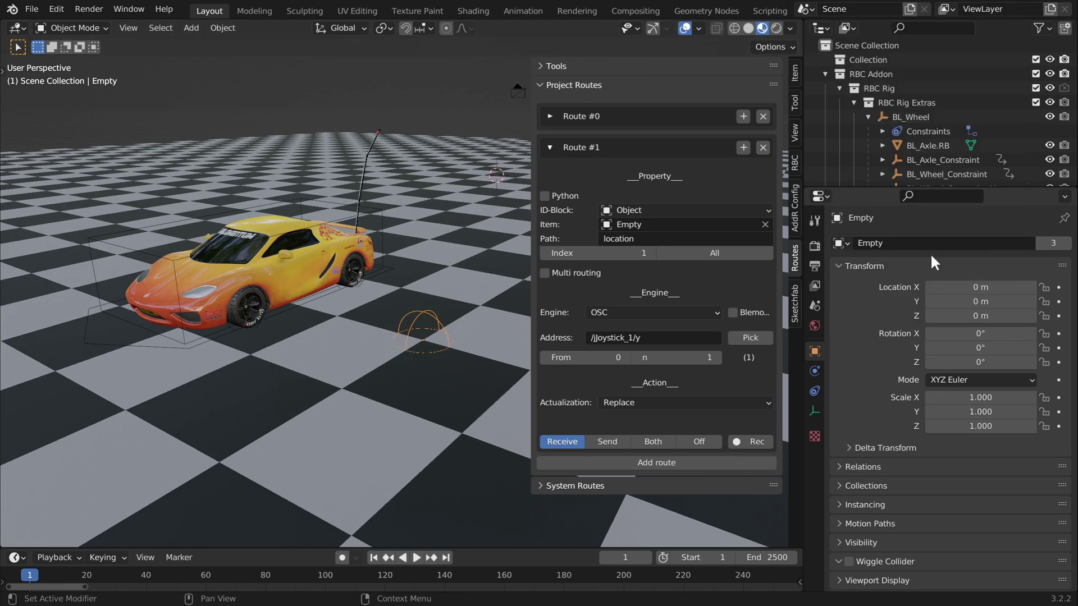
click(794, 164)
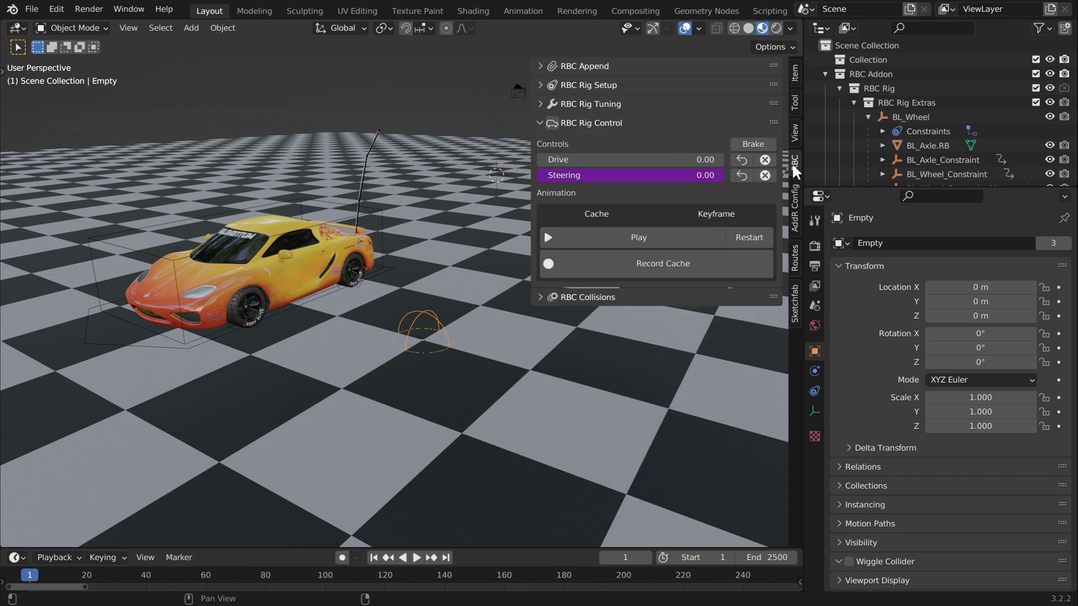
right_click(666, 162)
click(602, 72)
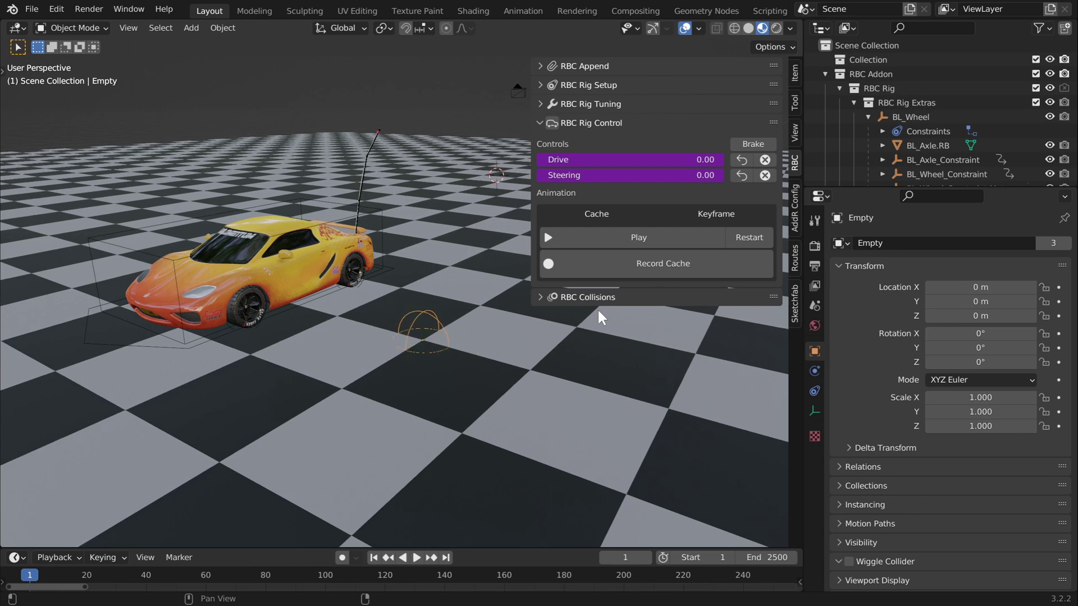
click(635, 232)
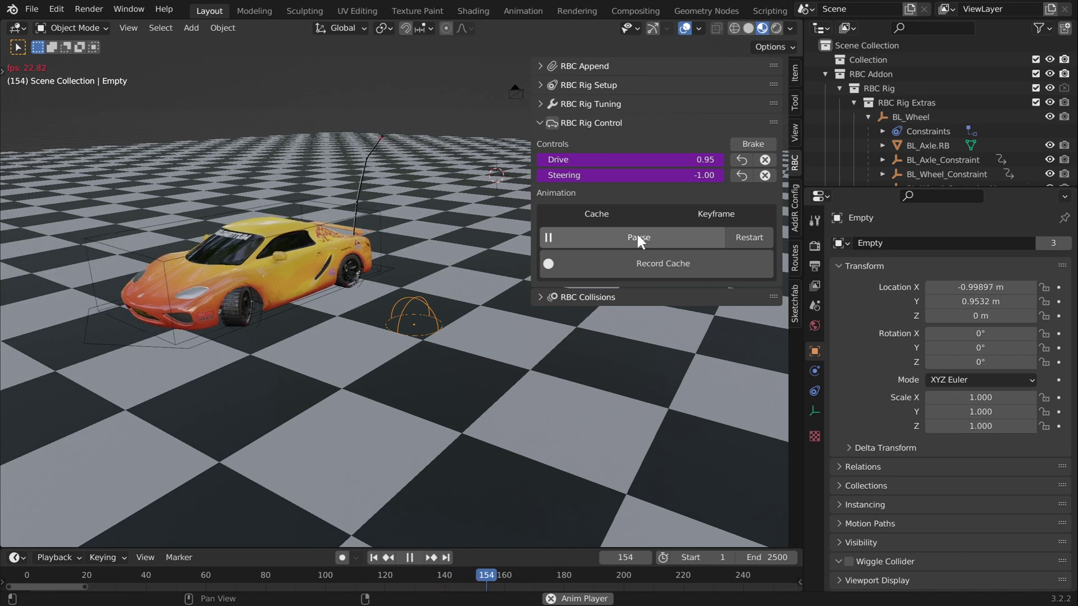
- Set Route #1's Actualization to Expression
click(795, 213)
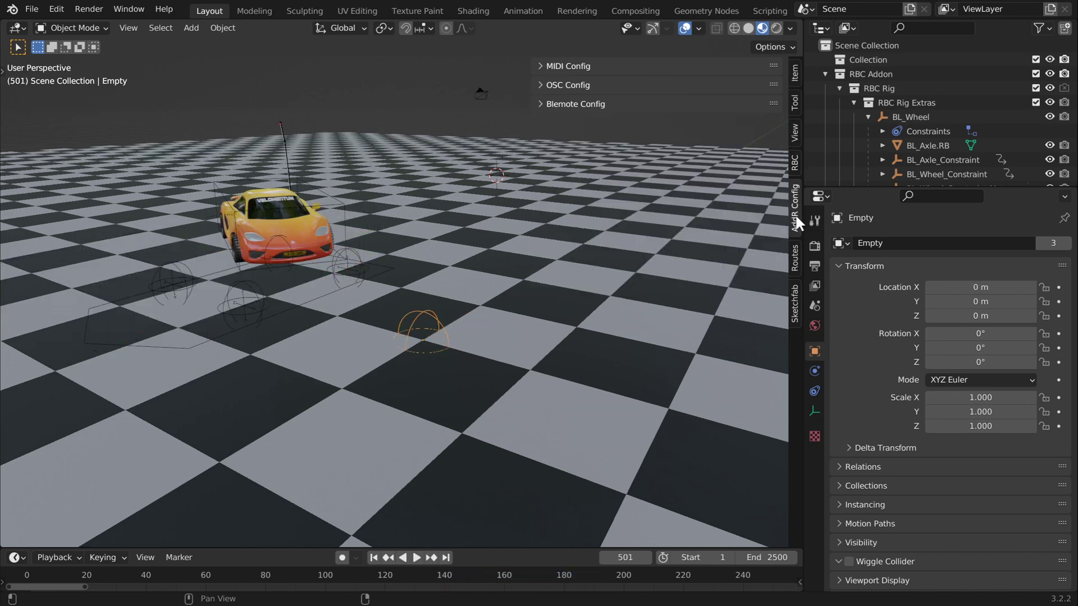
click(795, 258)
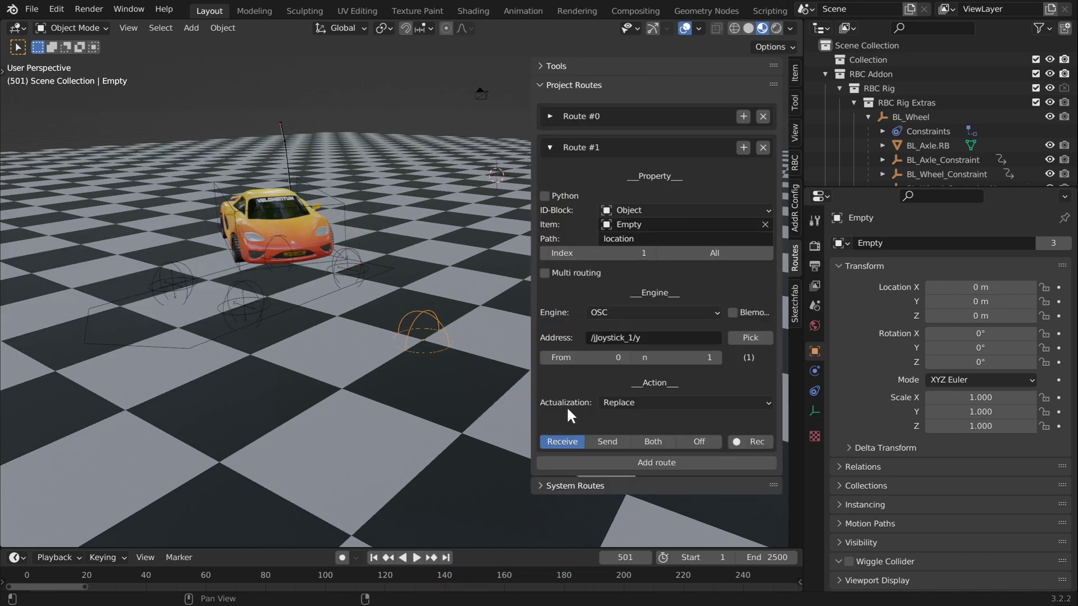
click(715, 399)
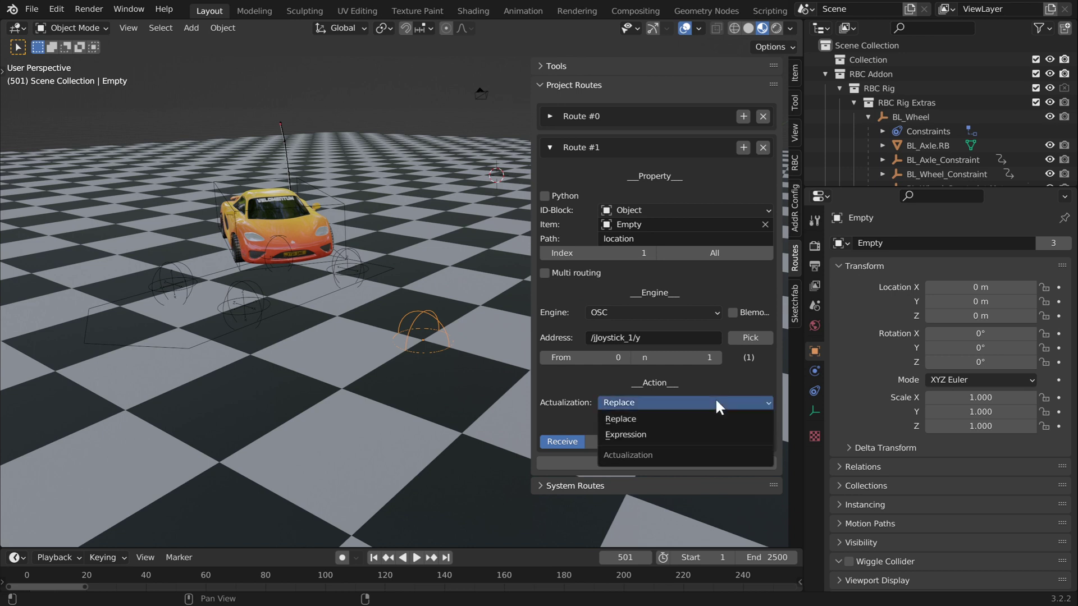
click(712, 435)
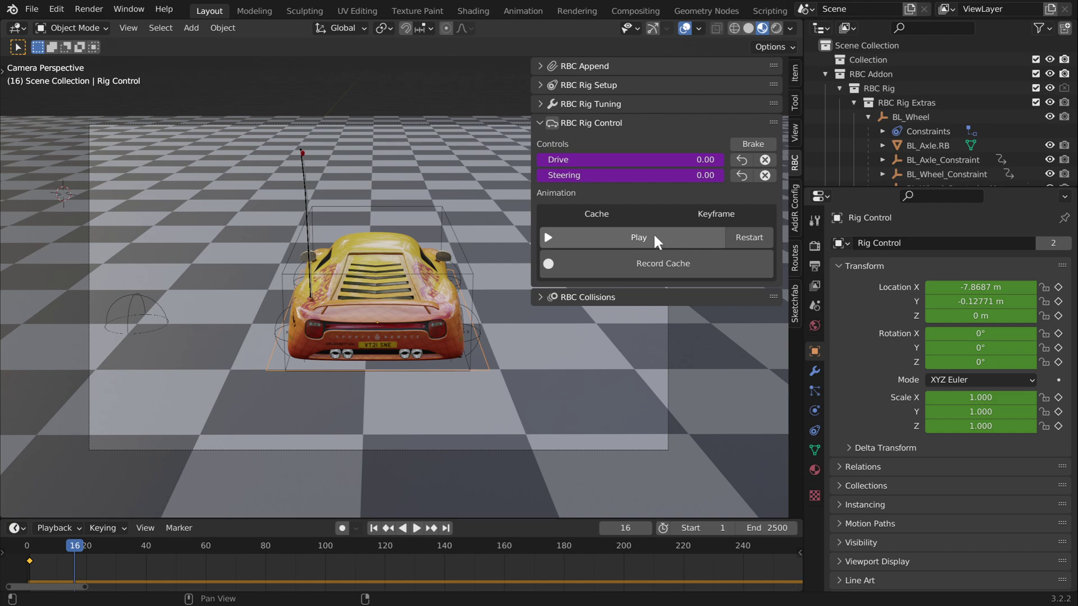
- Record the car's simulation cache and review the motion by scrubbing and playing the timeline
click(631, 272)
key(space)
drag(85, 548, 156, 540)
key(space)
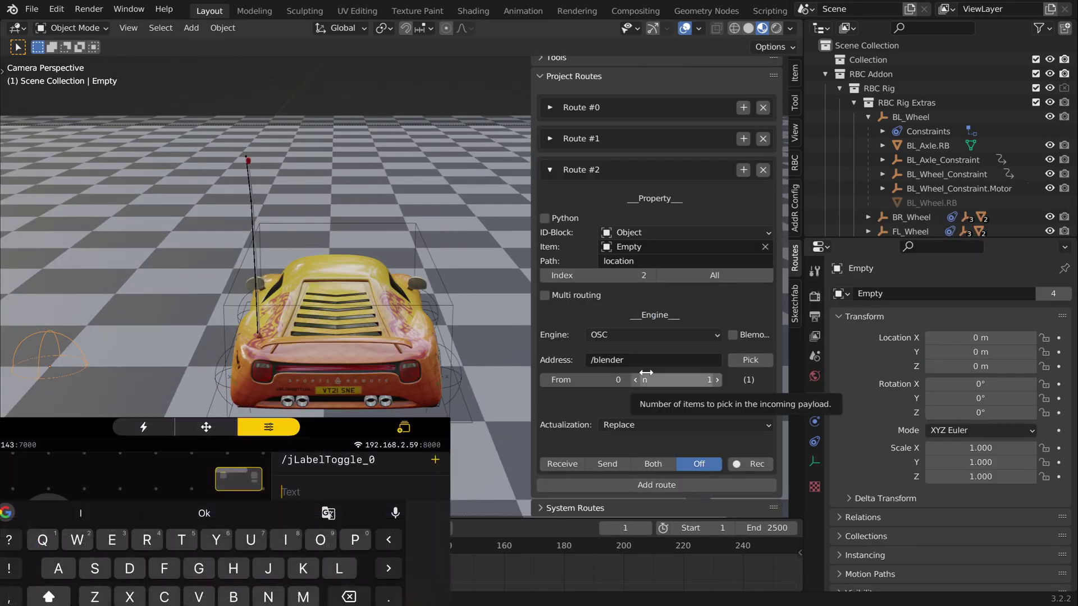
- Set Route #2, covering the empty's Z location, to Receive
click(575, 465)
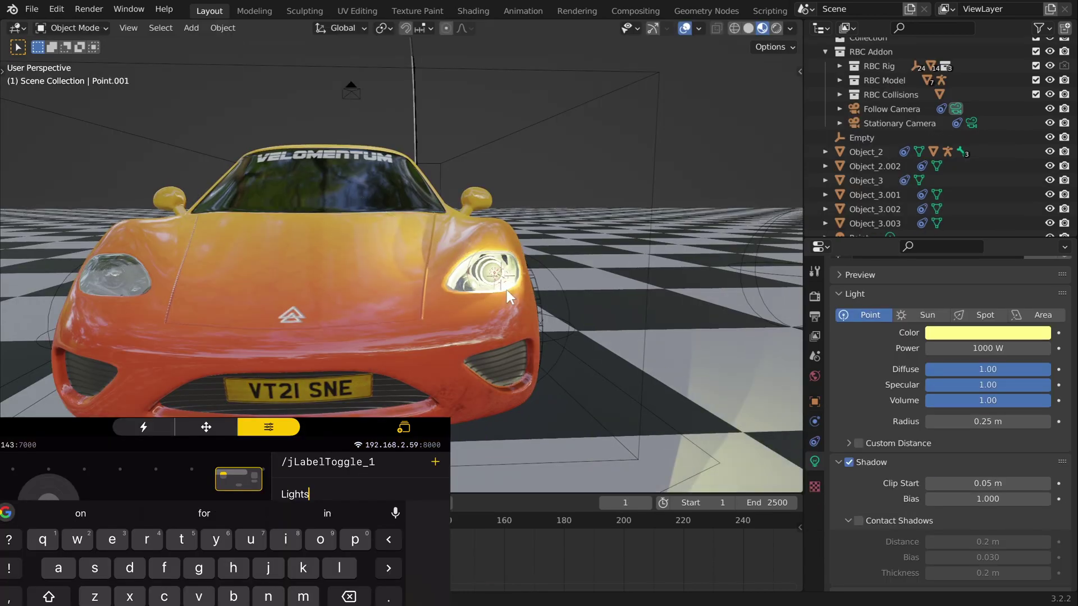
- Move the second point light along the global X axis into the car's other headlight
key(g)
key(x)
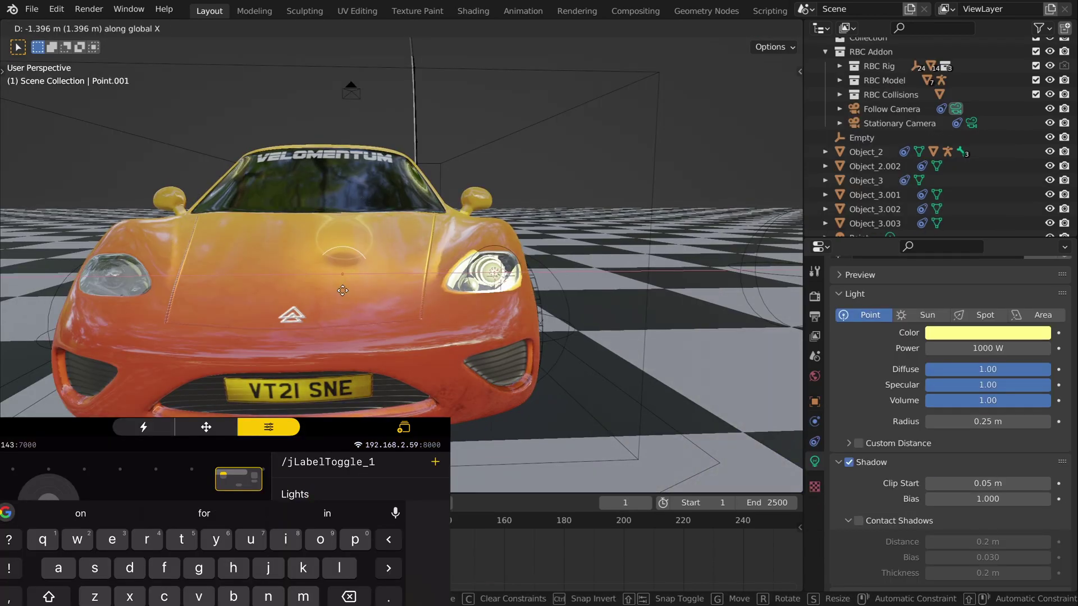
click(131, 294)
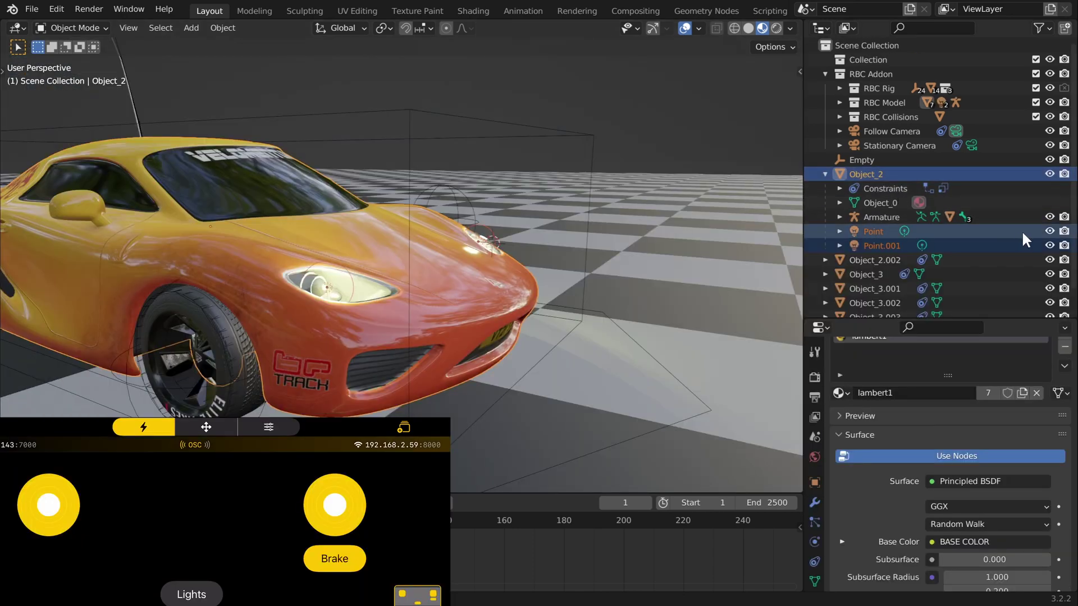
- Test the Point light's viewport visibility by hiding and showing it, and widen the outliner area
click(1049, 231)
click(1050, 231)
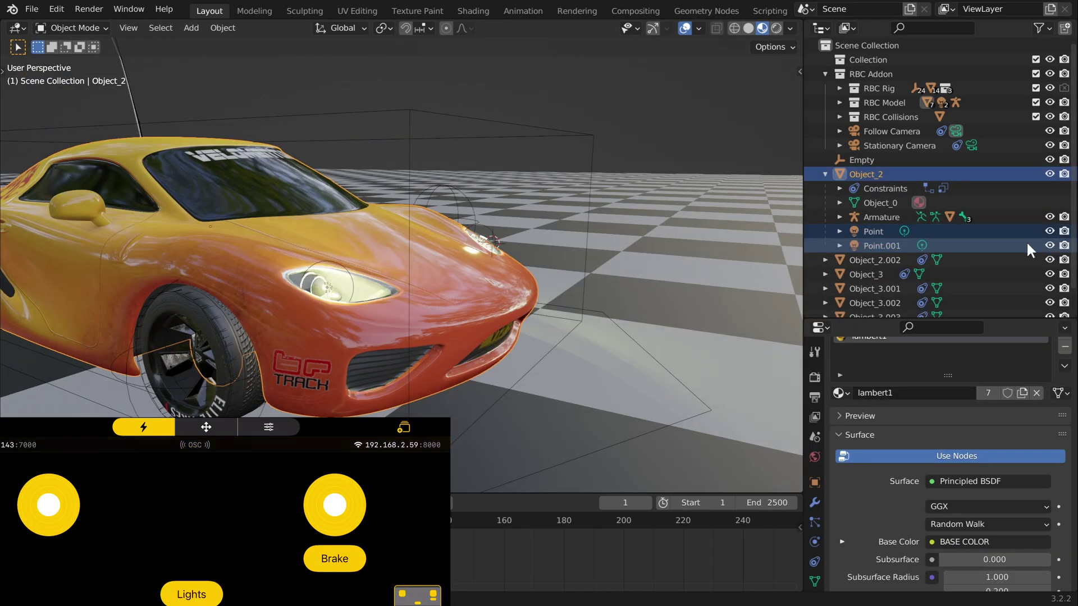
drag(803, 122, 731, 122)
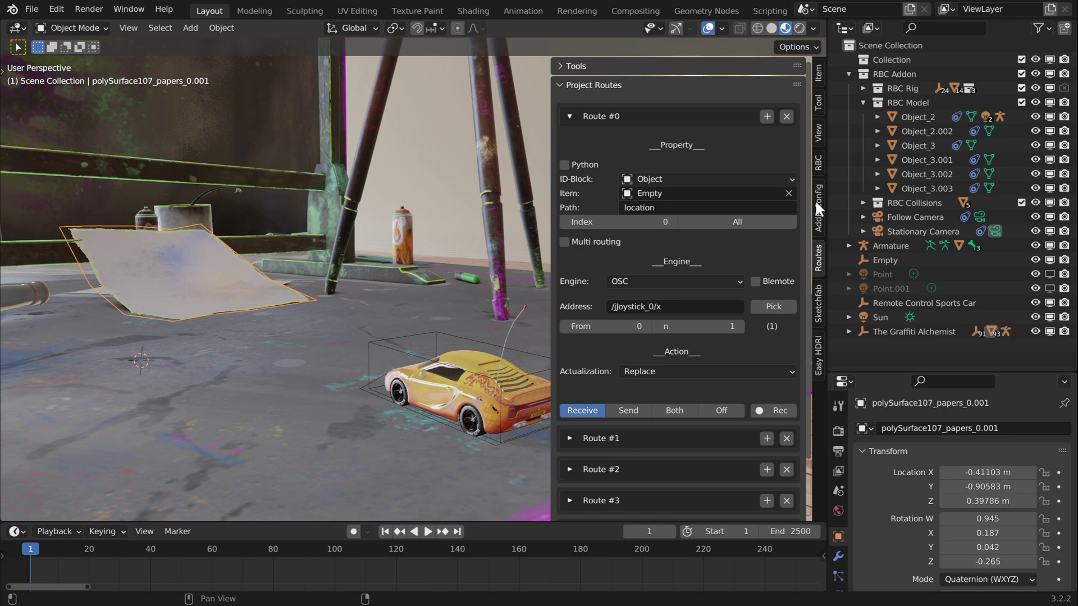
- Make the selected paper ramp a passive collision object with its collision shape set to Mesh
click(818, 164)
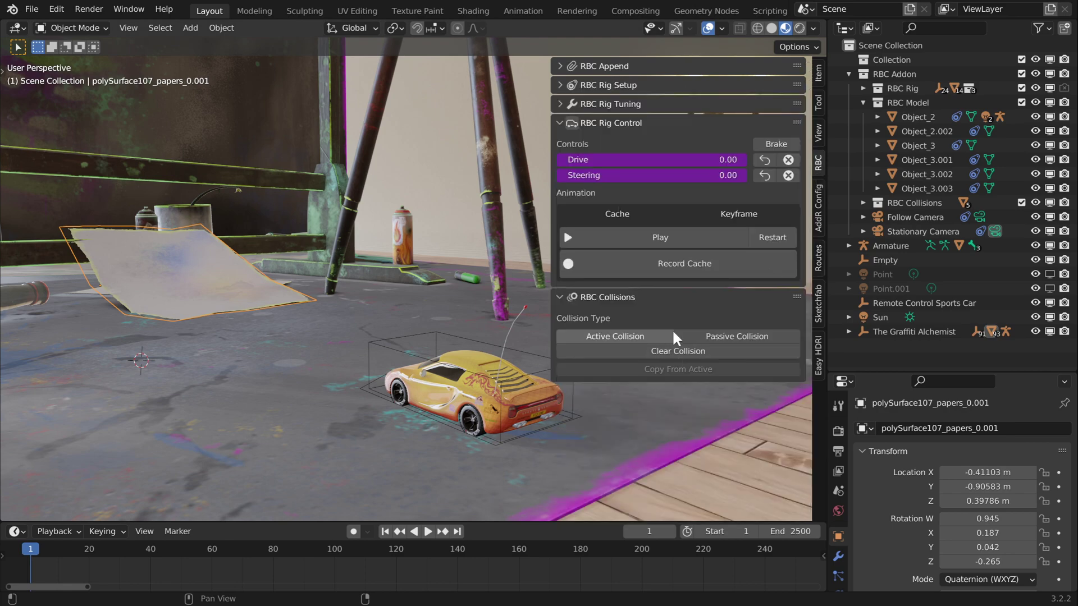
click(687, 335)
scroll(701, 396, down, 1)
click(705, 441)
middle_drag(253, 336, 360, 358)
click(719, 456)
click(730, 345)
middle_drag(435, 318, 471, 374)
- Simulate the car driving over the paper ramp and record the run as a simulation cache
click(428, 532)
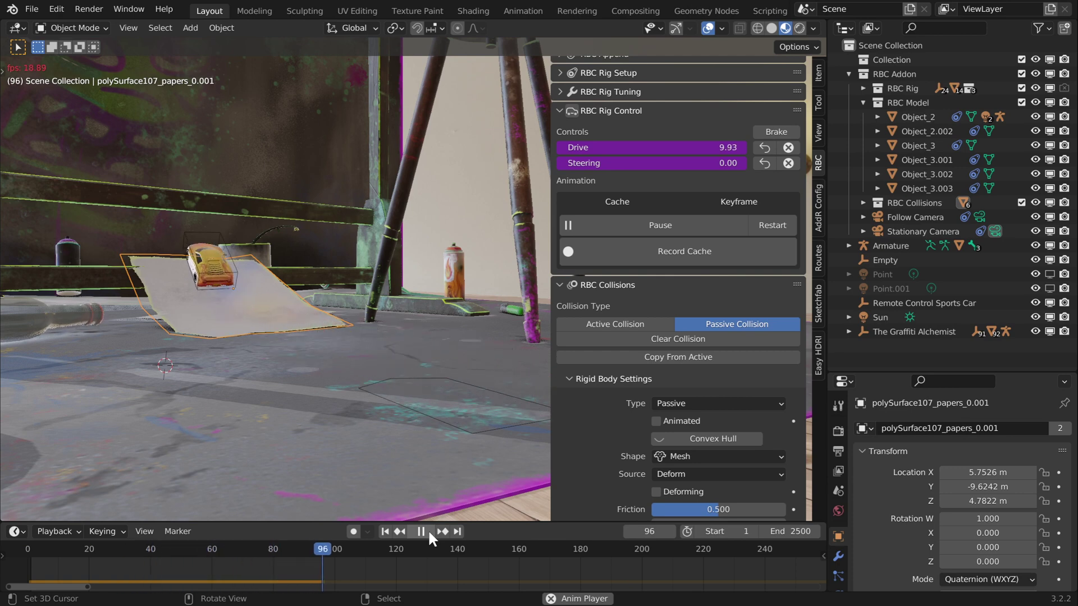
click(429, 531)
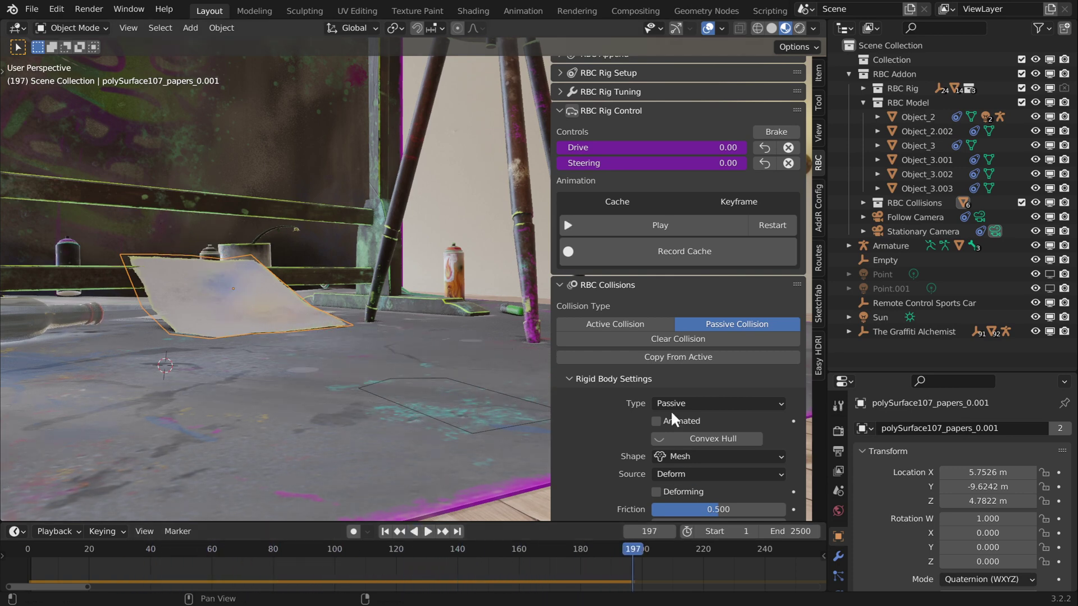
click(674, 253)
drag(624, 548, 253, 500)
middle_drag(264, 427, 259, 390)
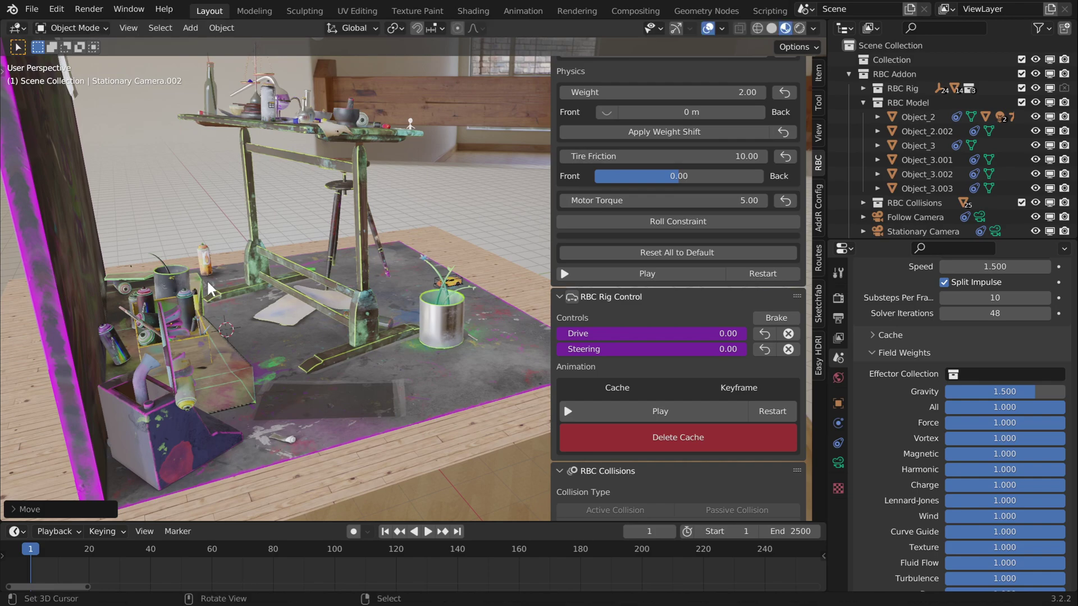
- Play the cached car motion through the active camera's view to check the framing
key(KP_0)
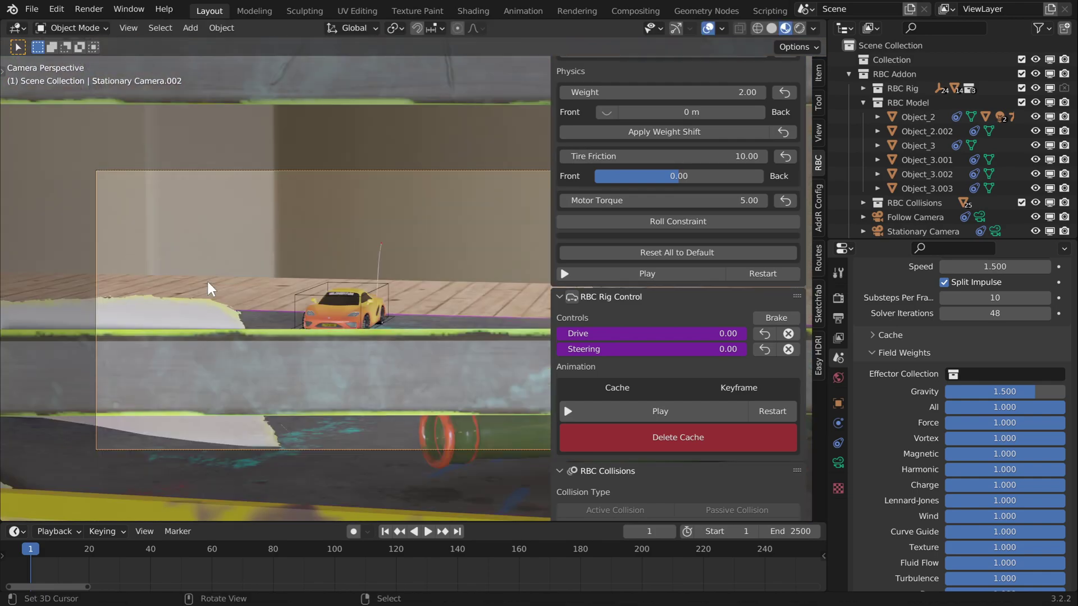
key(space)
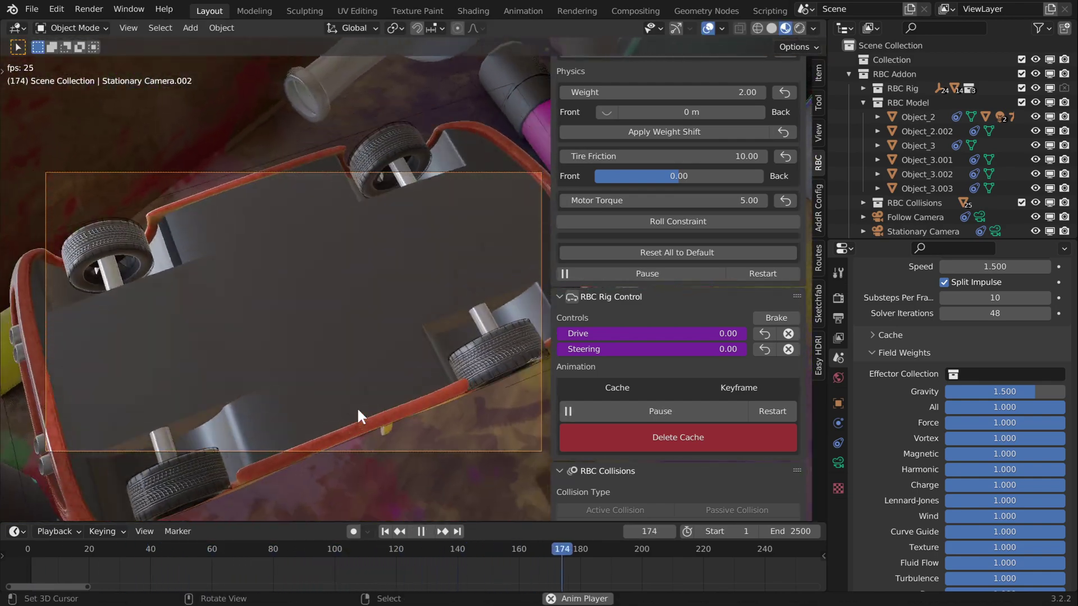
key(space)
- Move Stationary Camera.002 back along its local Z axis for a wider shot and scrub the timeline to check it
key(g)
key(z)
key(z)
click(398, 148)
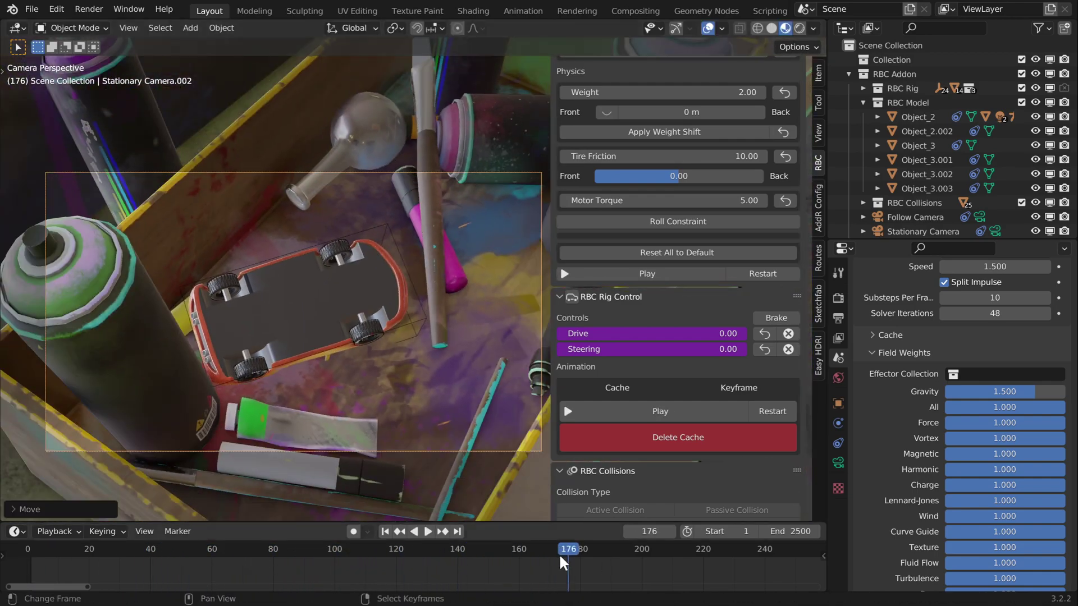
drag(336, 549, 418, 531)
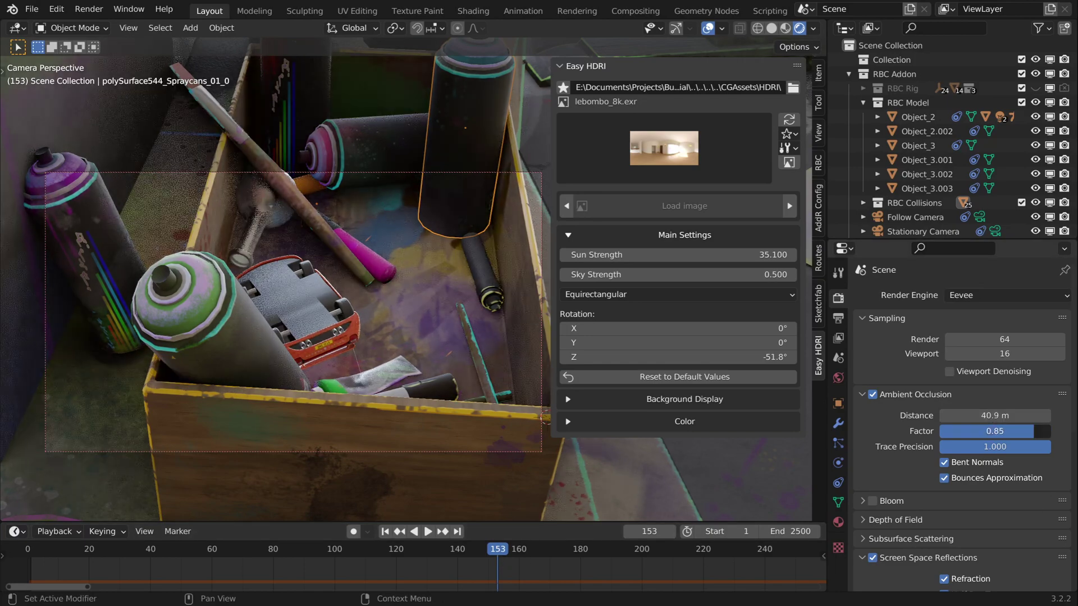
- Set the Ambient Occlusion Factor to 1.00 and Trace Precision to 1.000, and expand the Depth of Field render settings
drag(1042, 432, 1051, 432)
mouse_move(1049, 447)
mouse_down()
mouse_move(949, 448)
mouse_move(1051, 448)
mouse_up()
click(896, 520)
scroll(954, 500, down, 5)
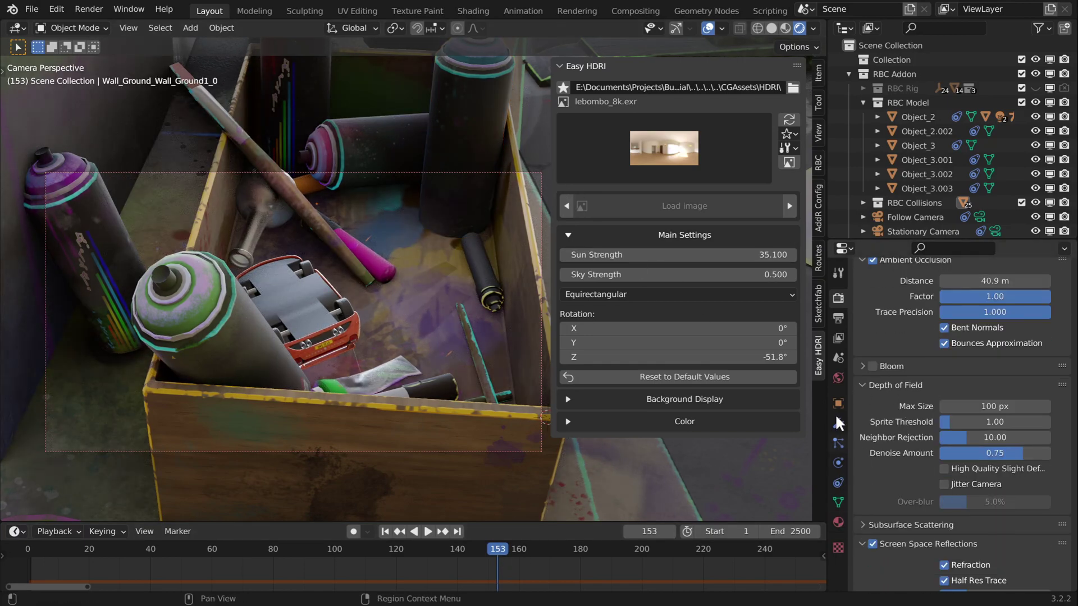
- Enable Depth of Field on Stationary Camera.002 with the car body Object_2 as focus object, and scrub to frame 109
drag(897, 238, 898, 310)
click(910, 260)
click(839, 534)
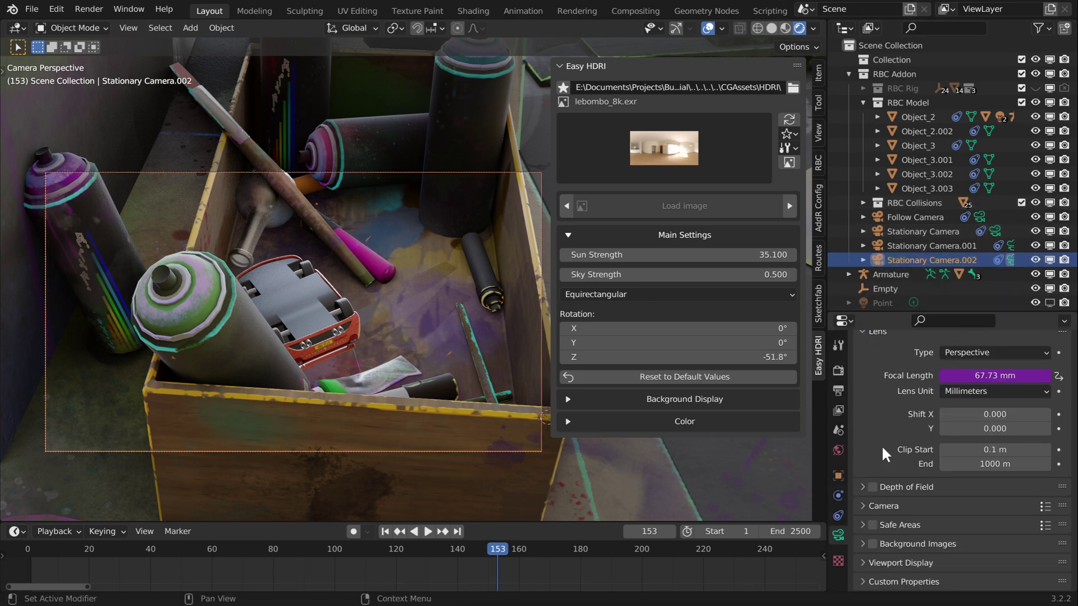
click(864, 491)
scroll(924, 450, down, 5)
click(346, 298)
drag(269, 547, 363, 527)
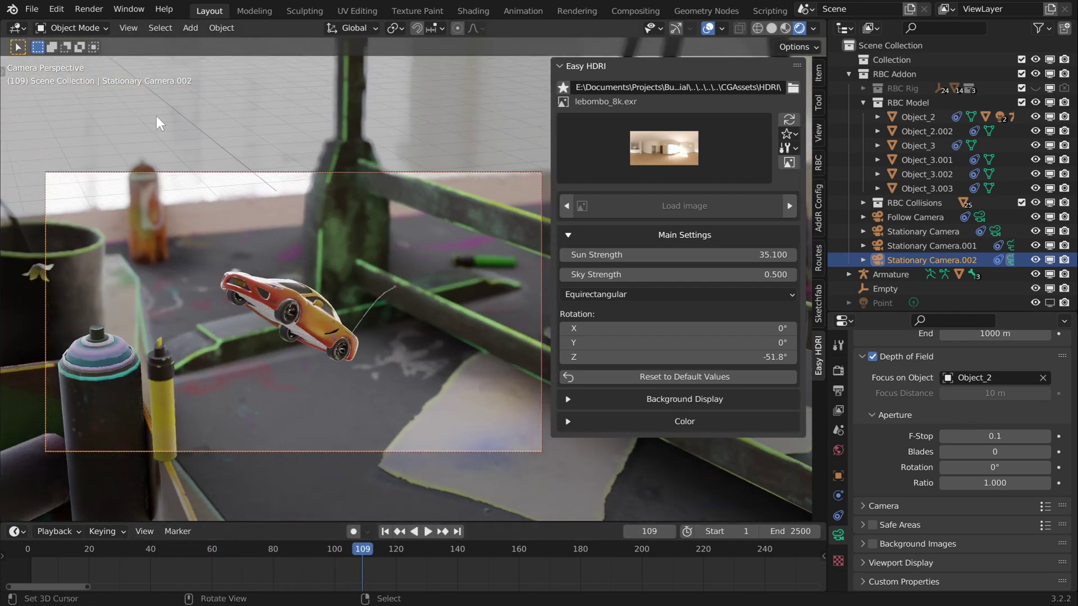
- At frame 119, adjust Stationary Camera.003's focal length and move it along its local Z axis to reframe the car
click(393, 547)
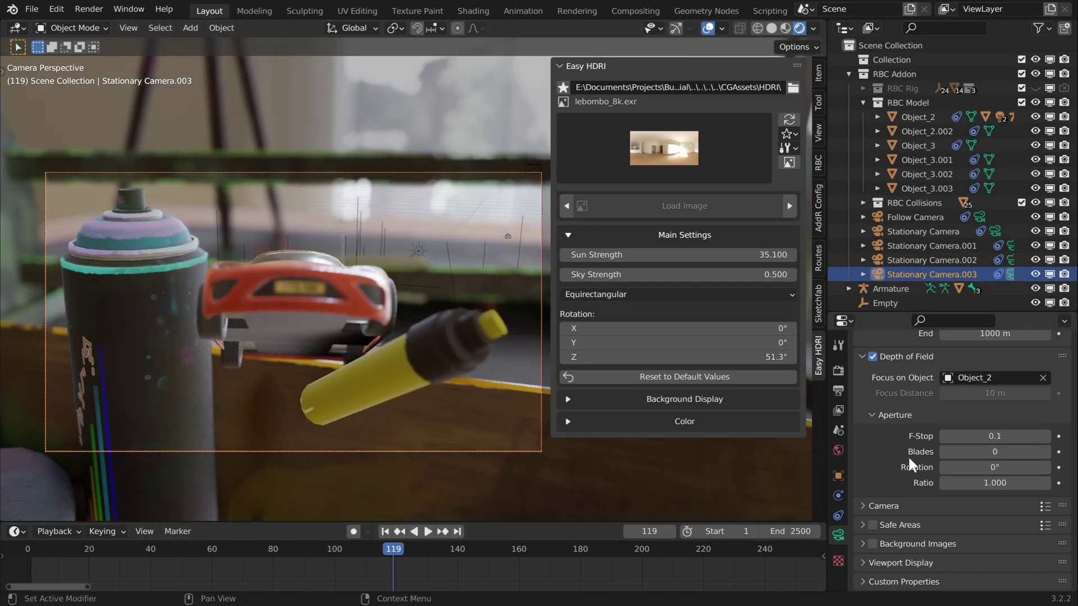
scroll(912, 439, up, 5)
drag(995, 397, 960, 397)
key(g)
key(z)
key(z)
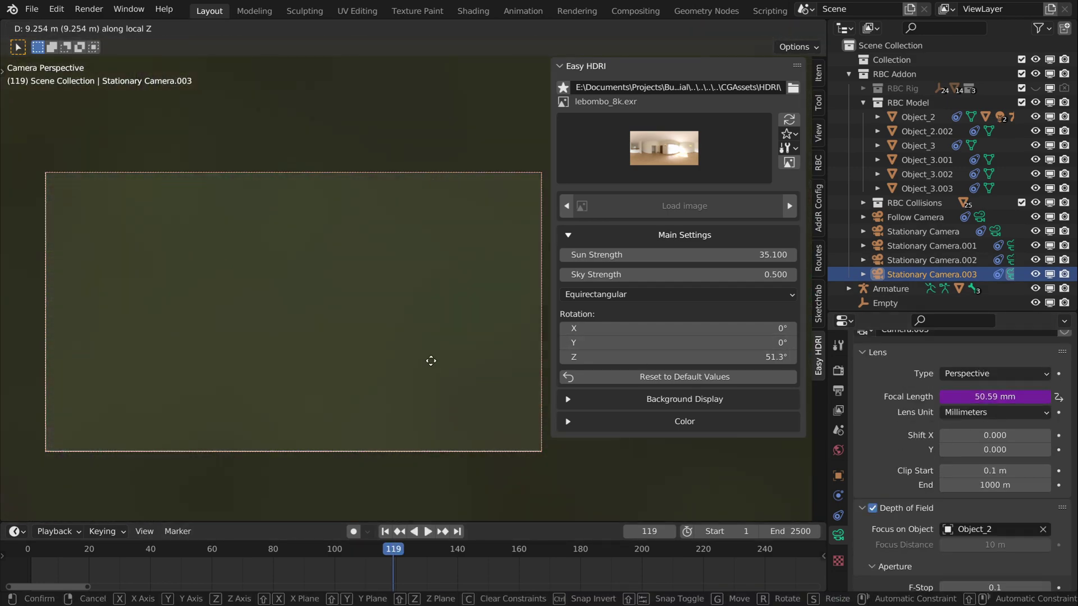
click(413, 317)
key(space)
key(space)
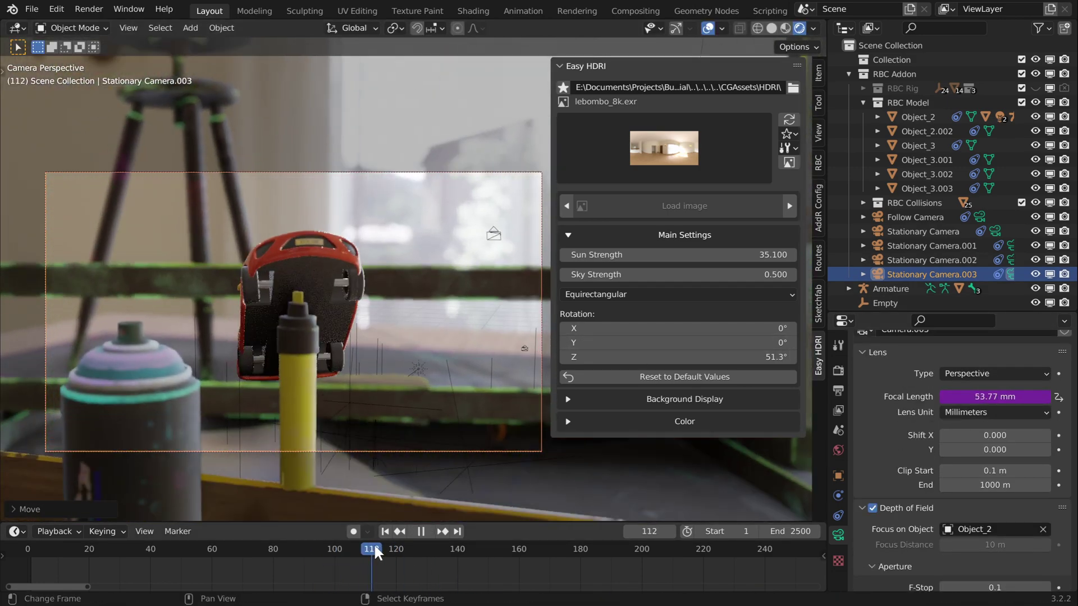